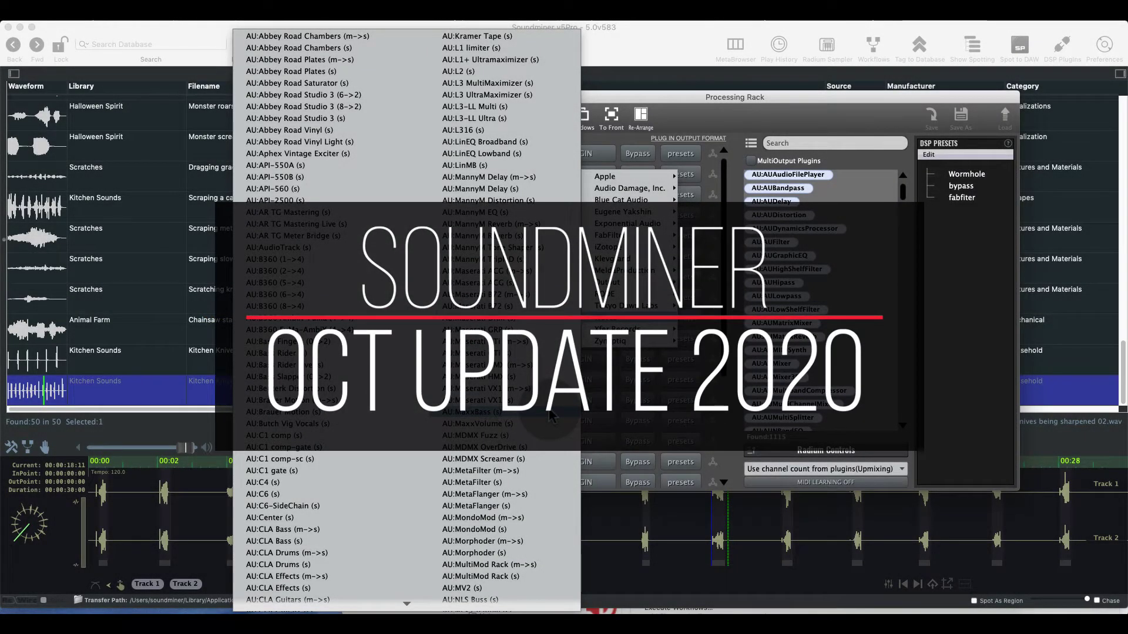
# Load MaxxBass into rack slot 1, move its window, then remove it so the slot reads NO PLUGIN
pyautogui.click(551, 415)
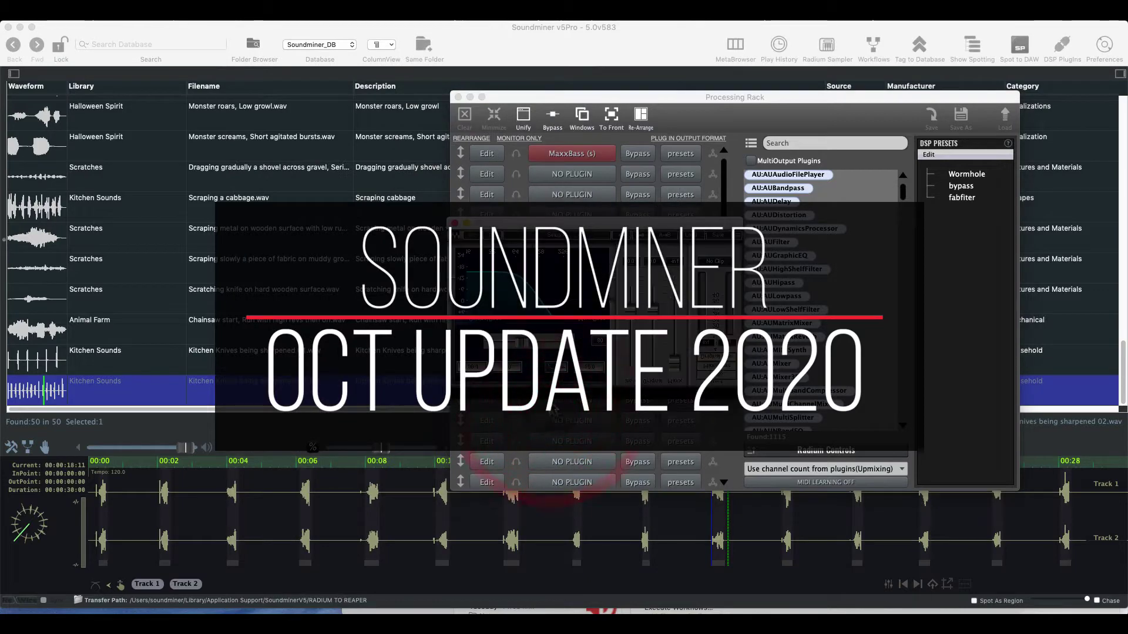
pyautogui.moveTo(543, 223); pyautogui.dragTo(508, 223)
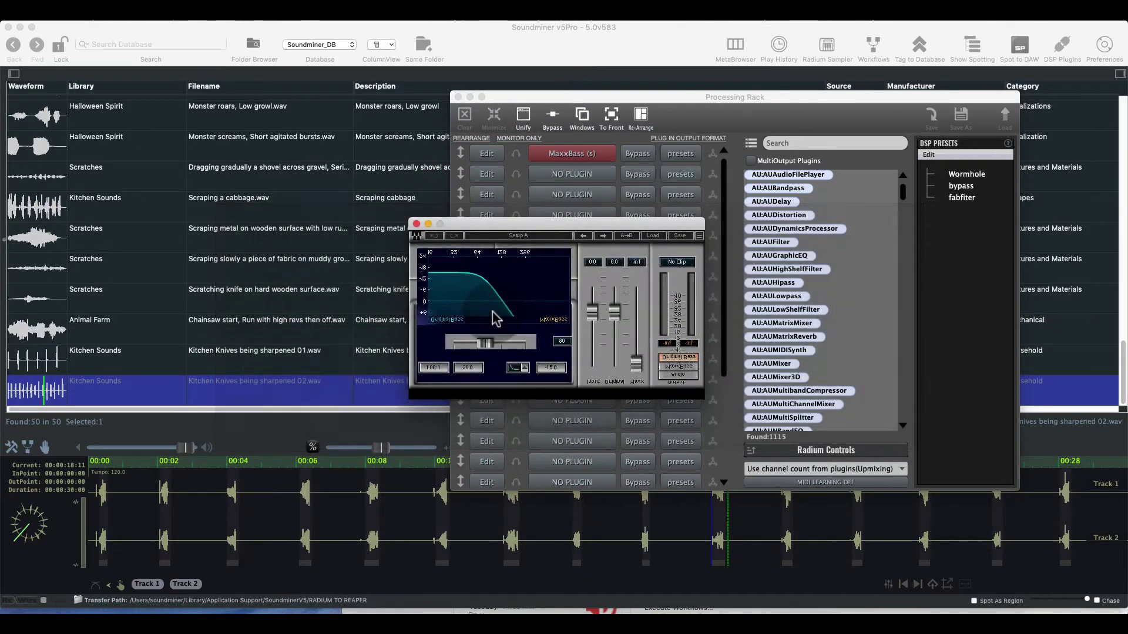
pyautogui.click(567, 155)
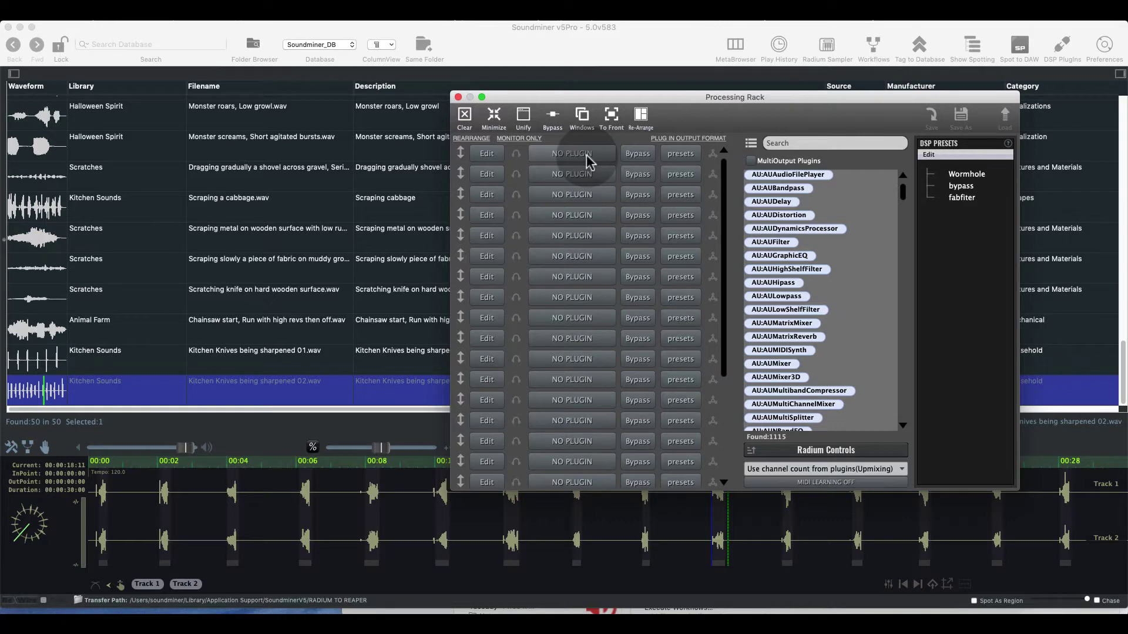
# Open and close Preferences, then close the Processing Rack to show the sound list and waveform
pyautogui.click(44, 14)
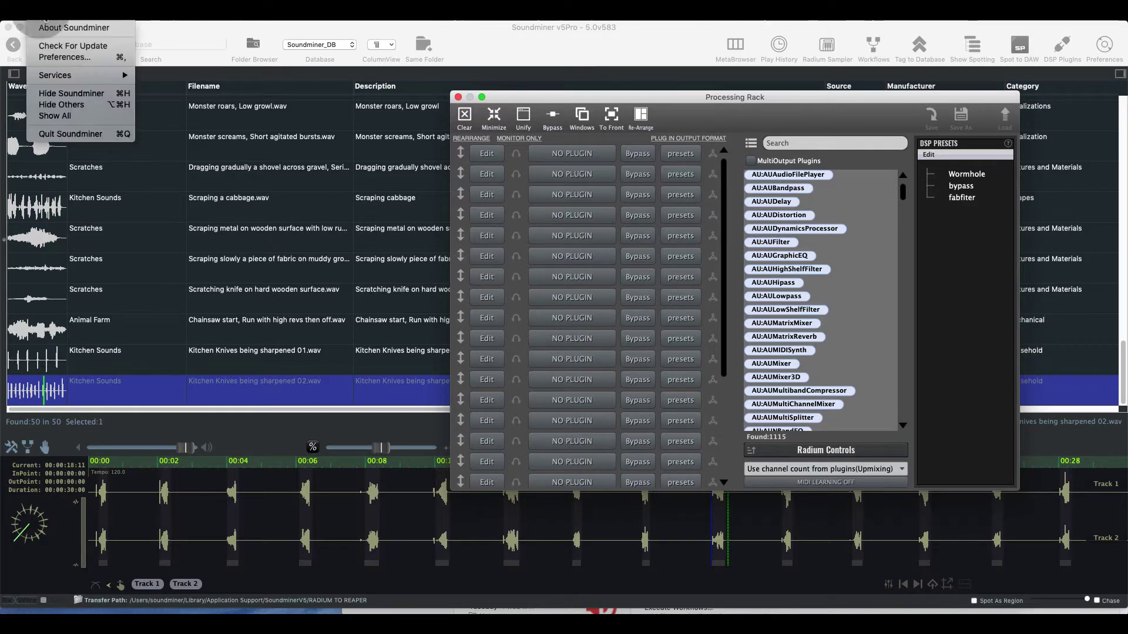
pyautogui.click(62, 57)
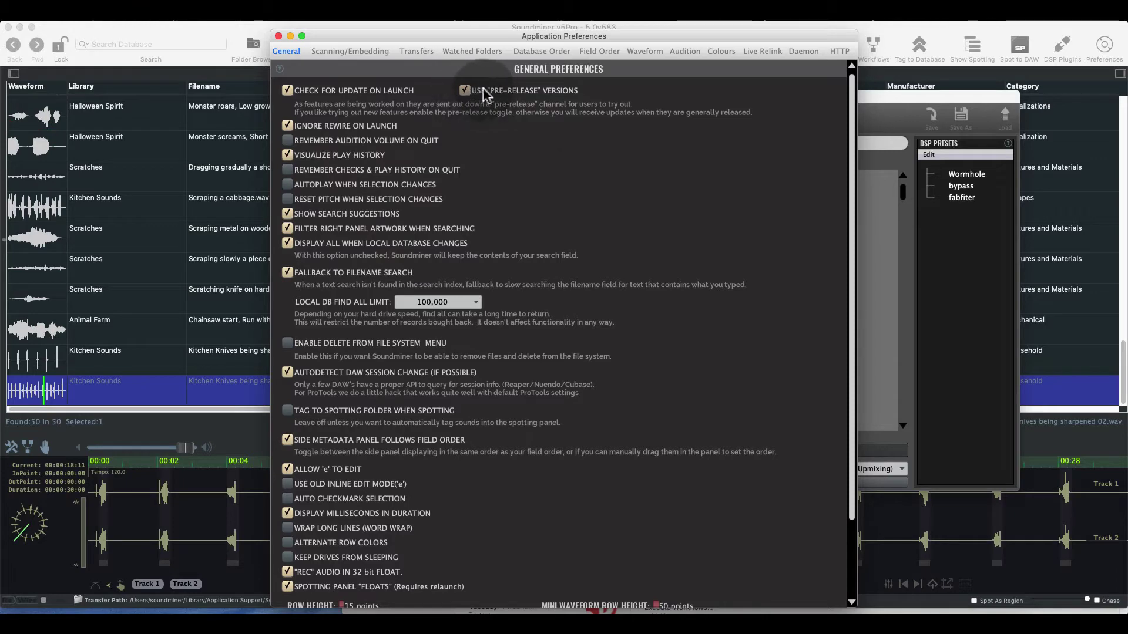
pyautogui.click(278, 37)
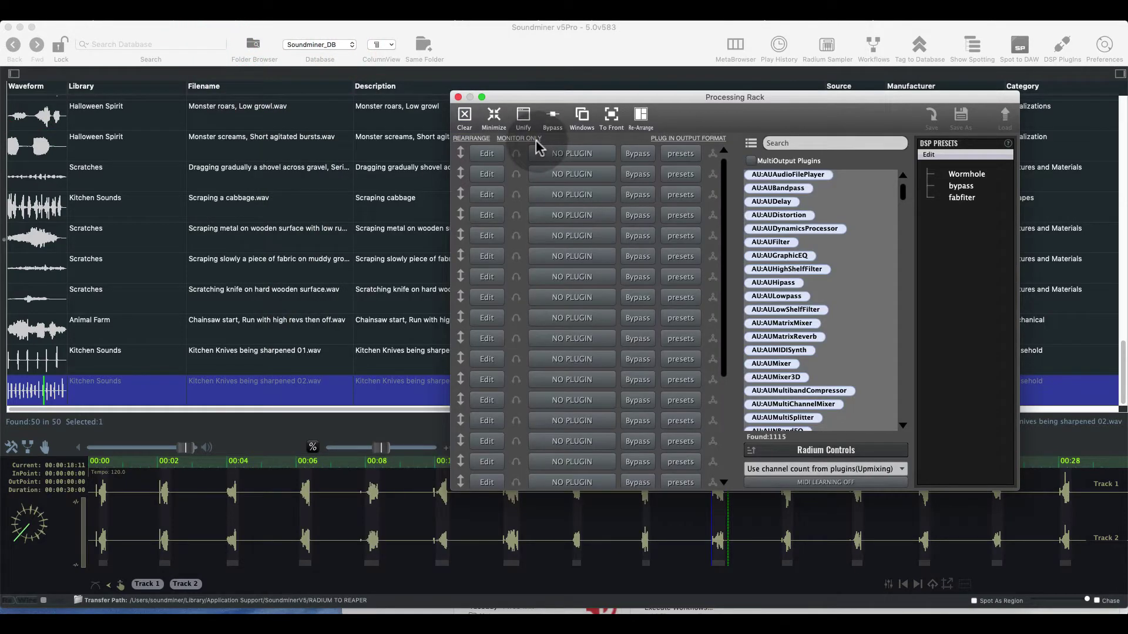
pyautogui.click(459, 97)
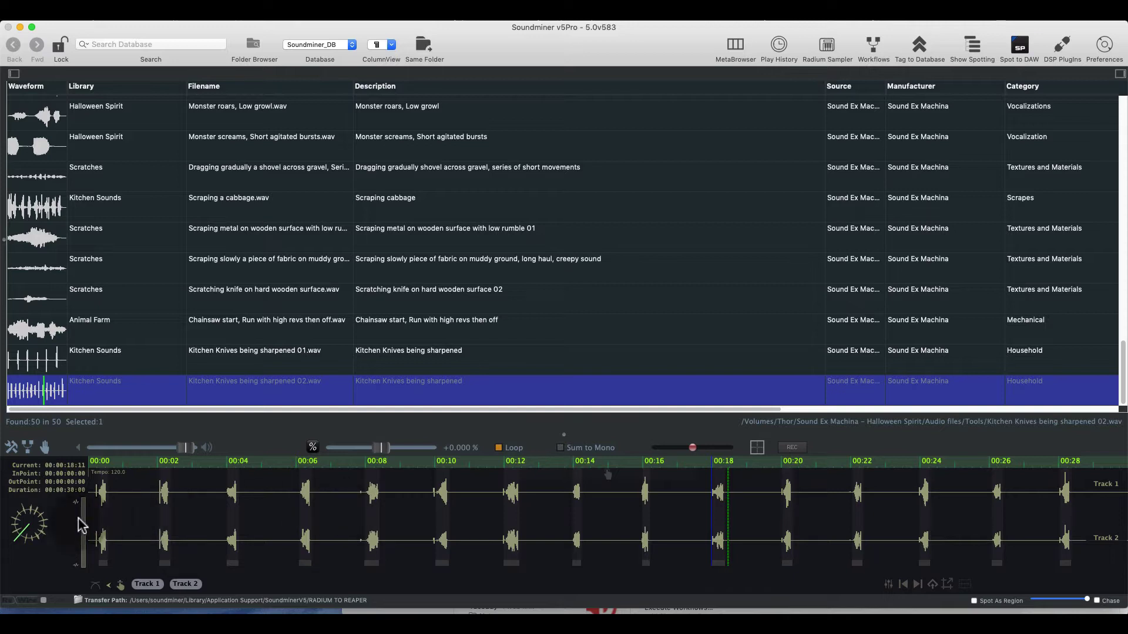
# Move the playhead near 00:02, then step the selection peak by peak to the knife hit at 00:20
pyautogui.click(159, 536)
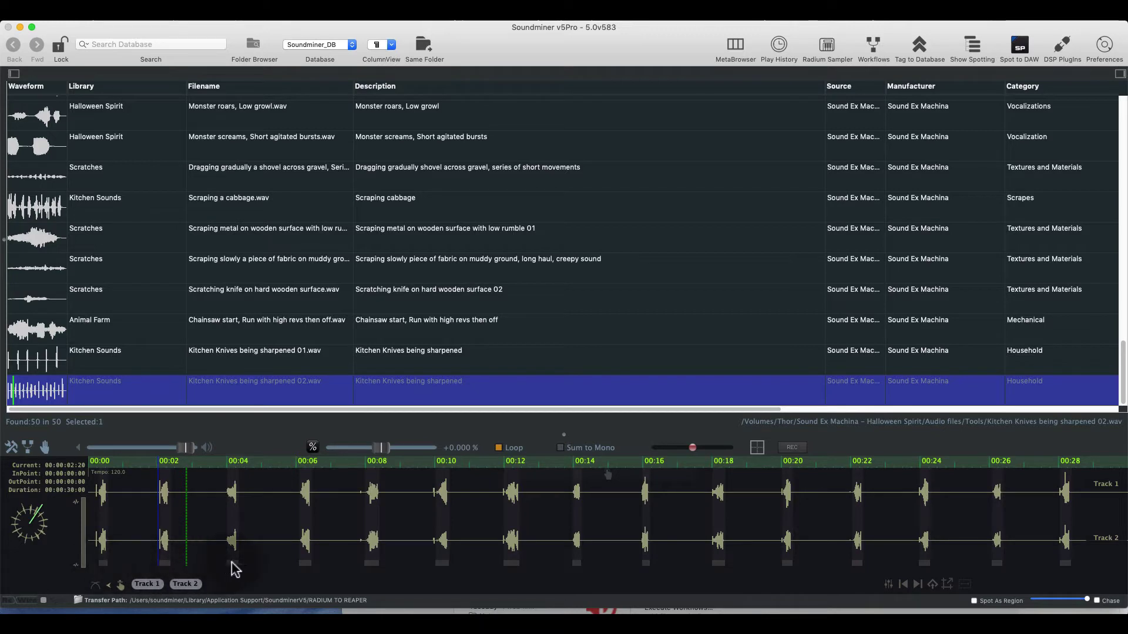
pyautogui.click(376, 565)
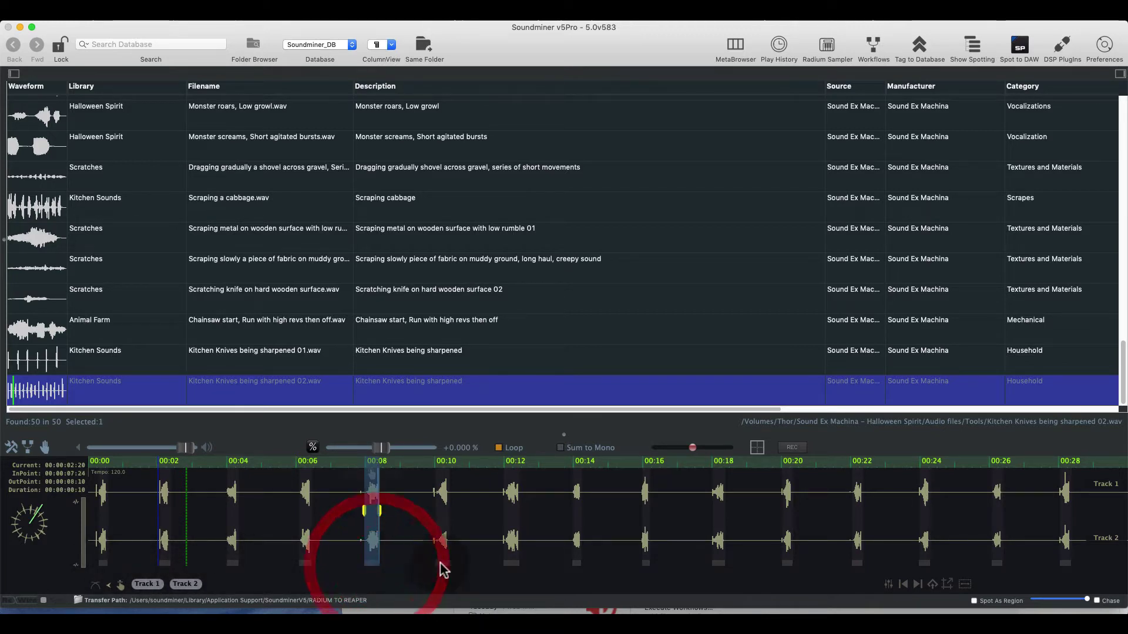
pyautogui.click(442, 563)
pyautogui.click(514, 564)
pyautogui.click(577, 564)
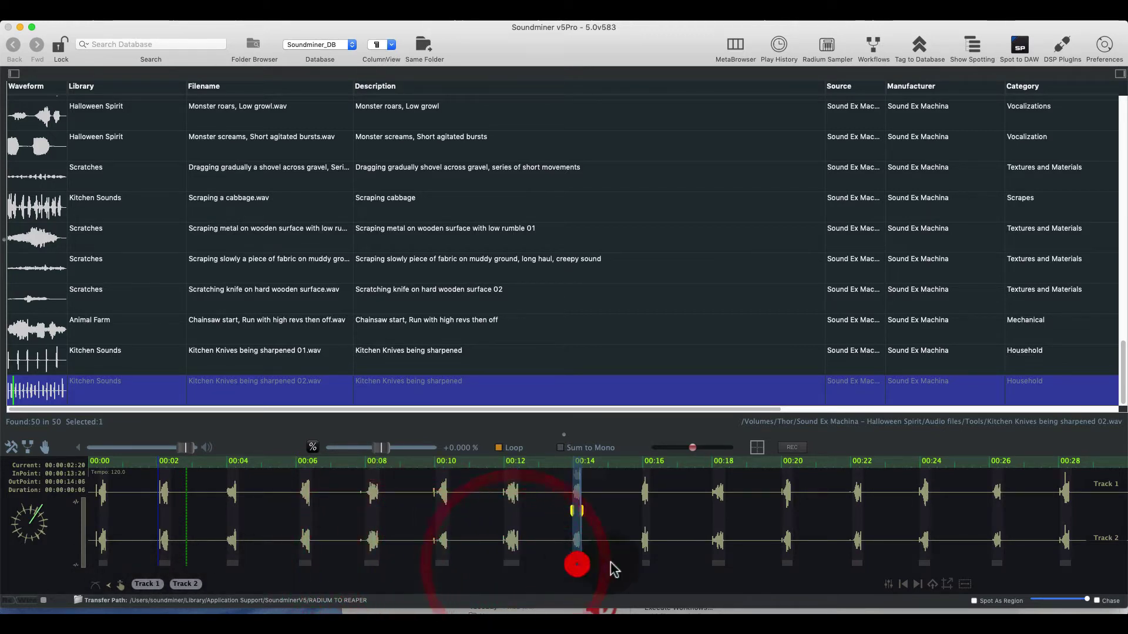
pyautogui.click(644, 564)
pyautogui.click(718, 564)
pyautogui.click(787, 564)
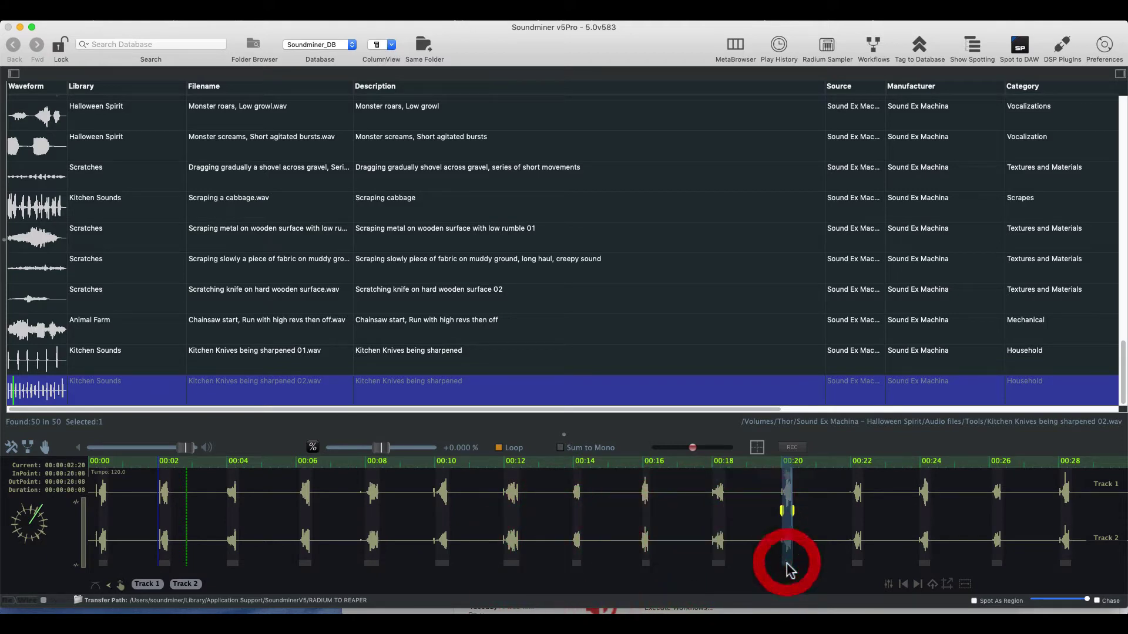
# Raise the strip-silence Audio Level threshold to about -27 dB, then set it back to -96 dB
pyautogui.click(889, 585)
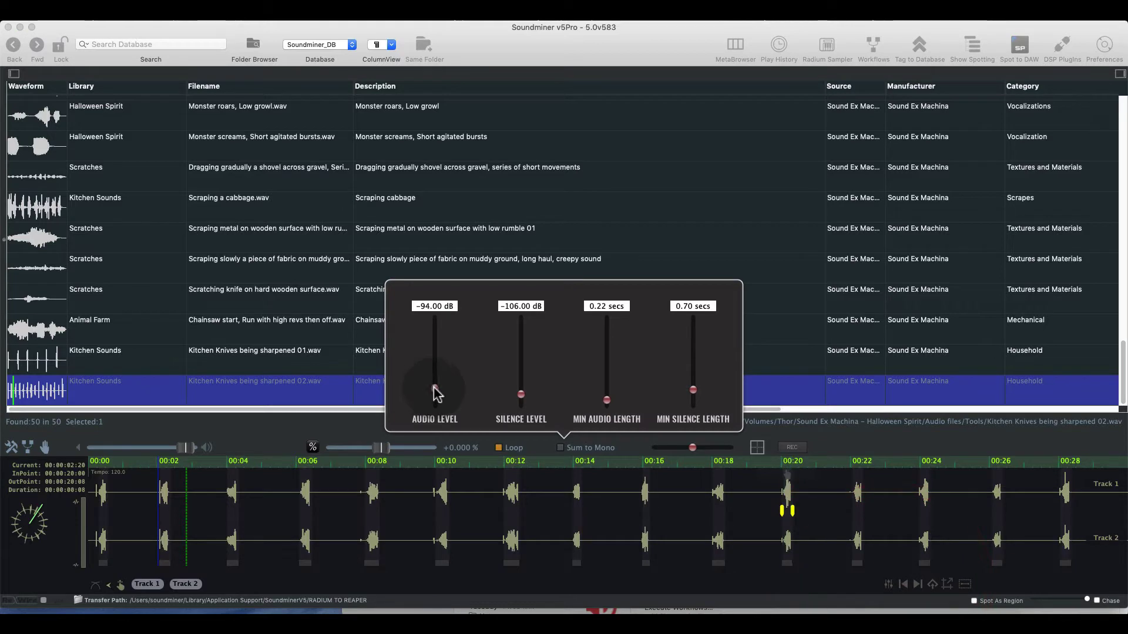
pyautogui.moveTo(436, 391); pyautogui.dragTo(435, 345)
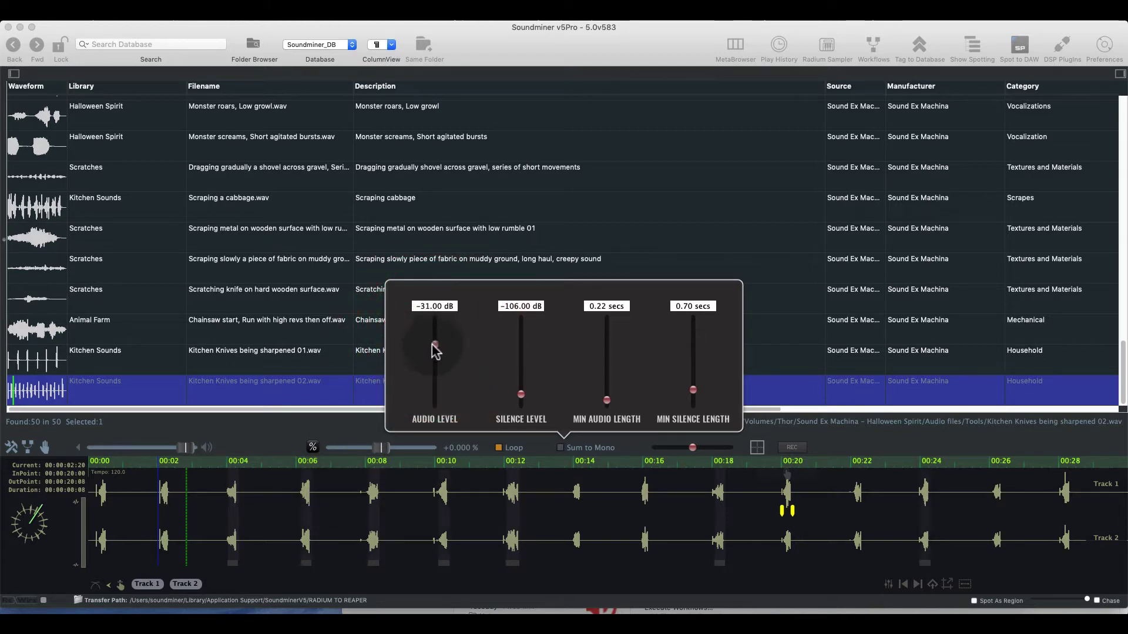
pyautogui.moveTo(433, 363); pyautogui.dragTo(434, 389)
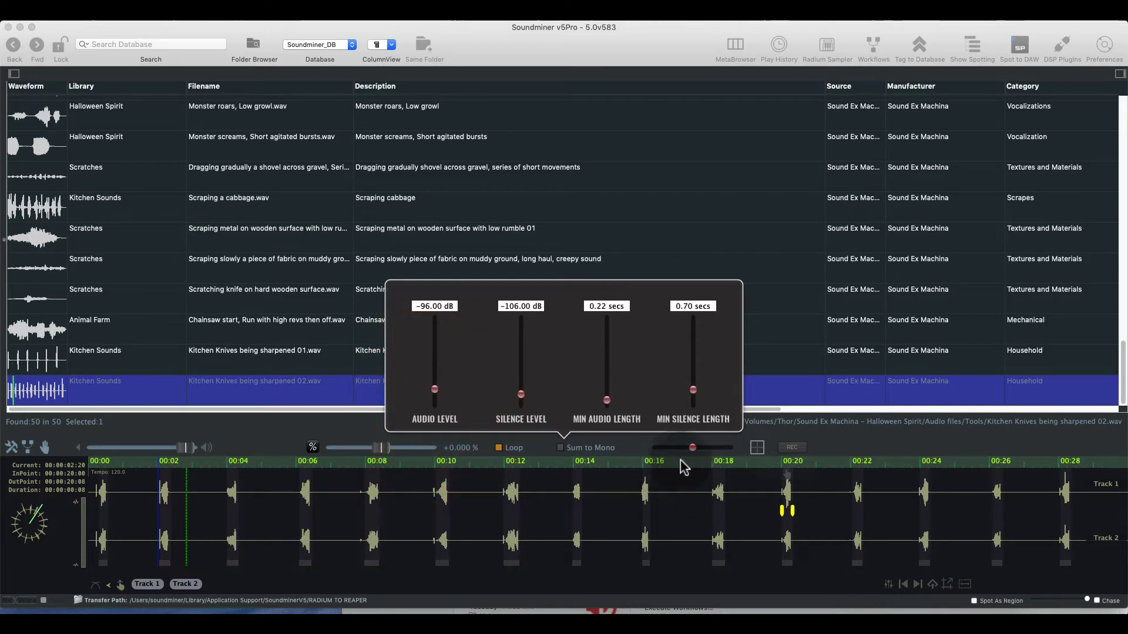
pyautogui.click(691, 533)
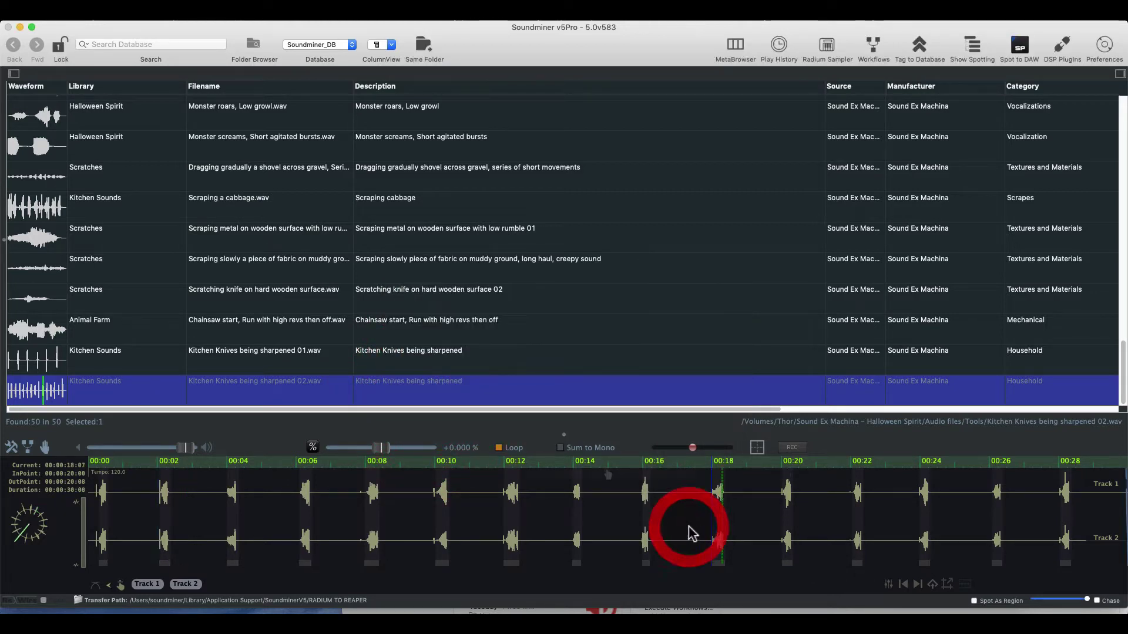
pyautogui.press('super+Tab')
pyautogui.click(376, 322)
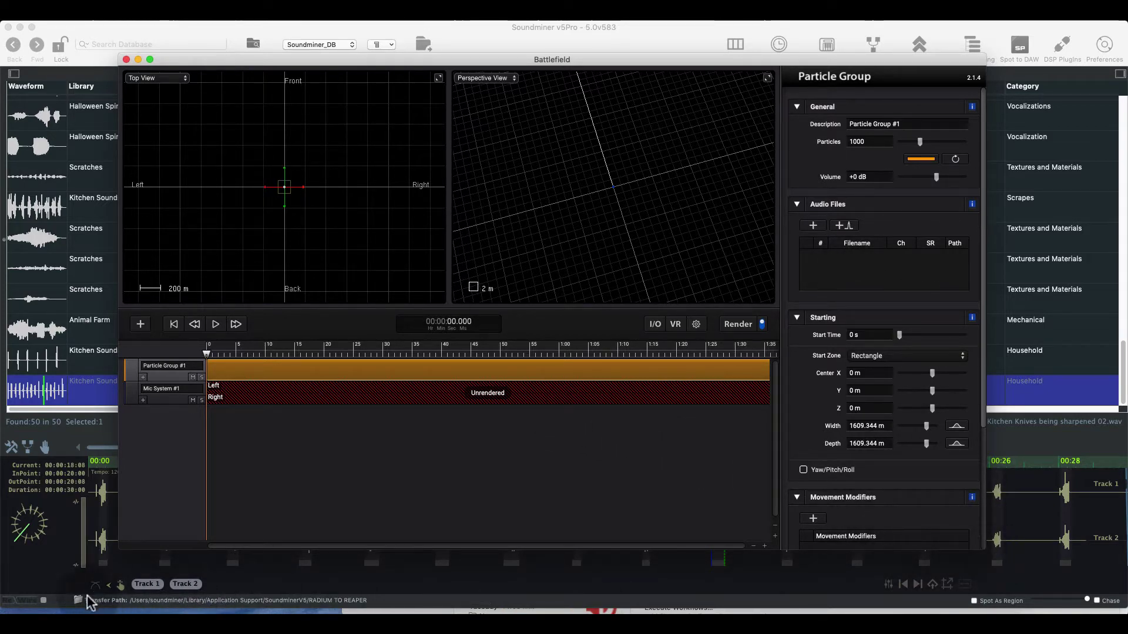
pyautogui.click(435, 611)
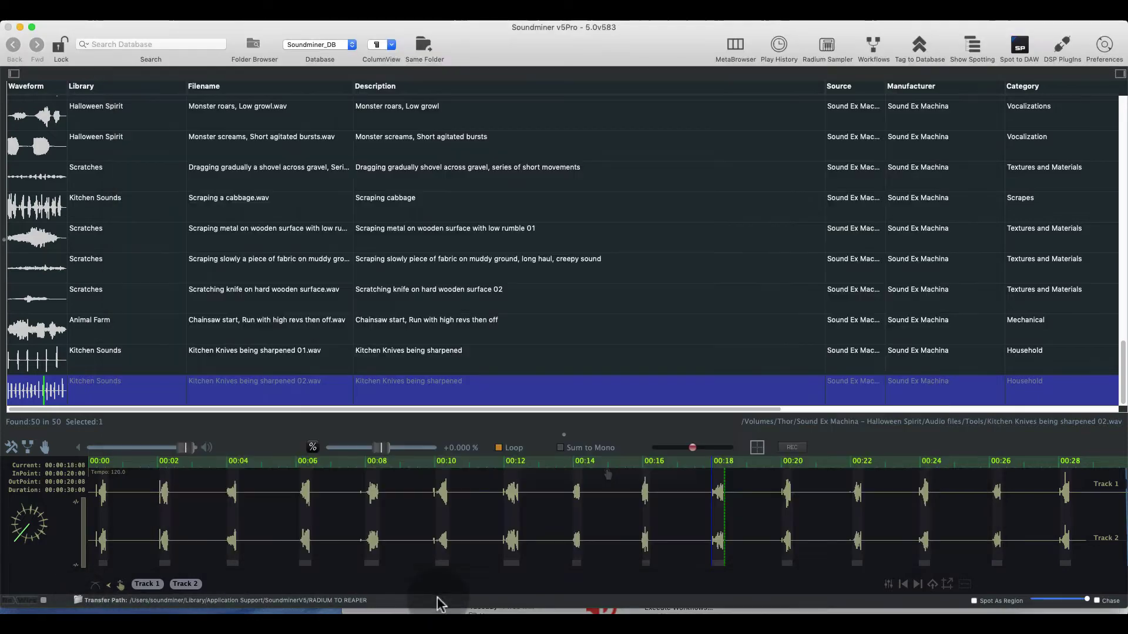
pyautogui.click(122, 614)
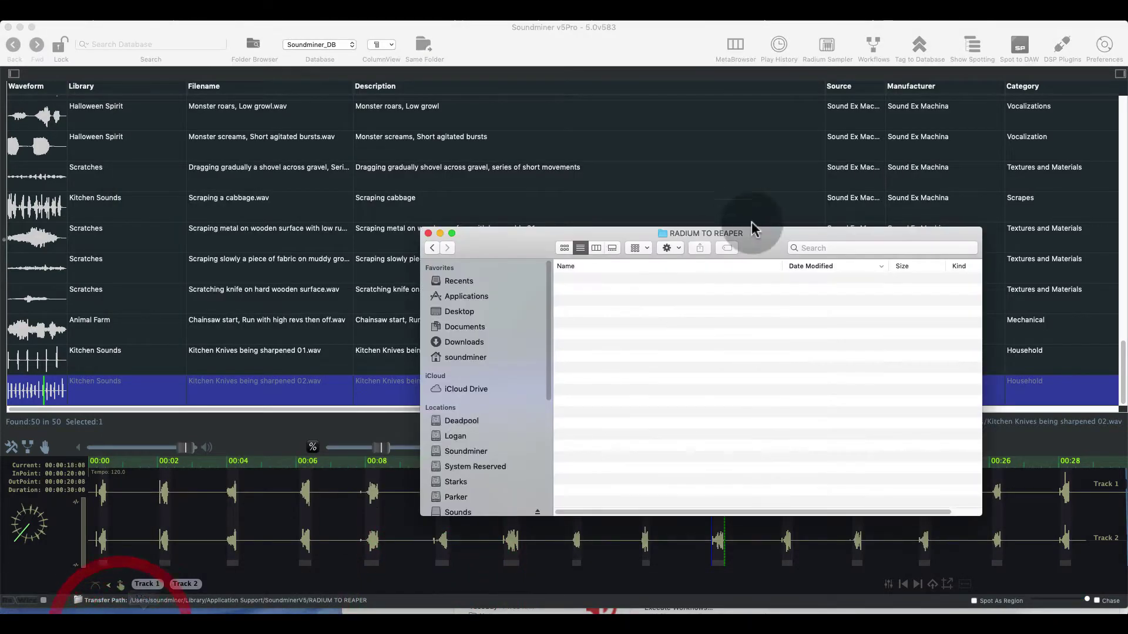
pyautogui.click(327, 385)
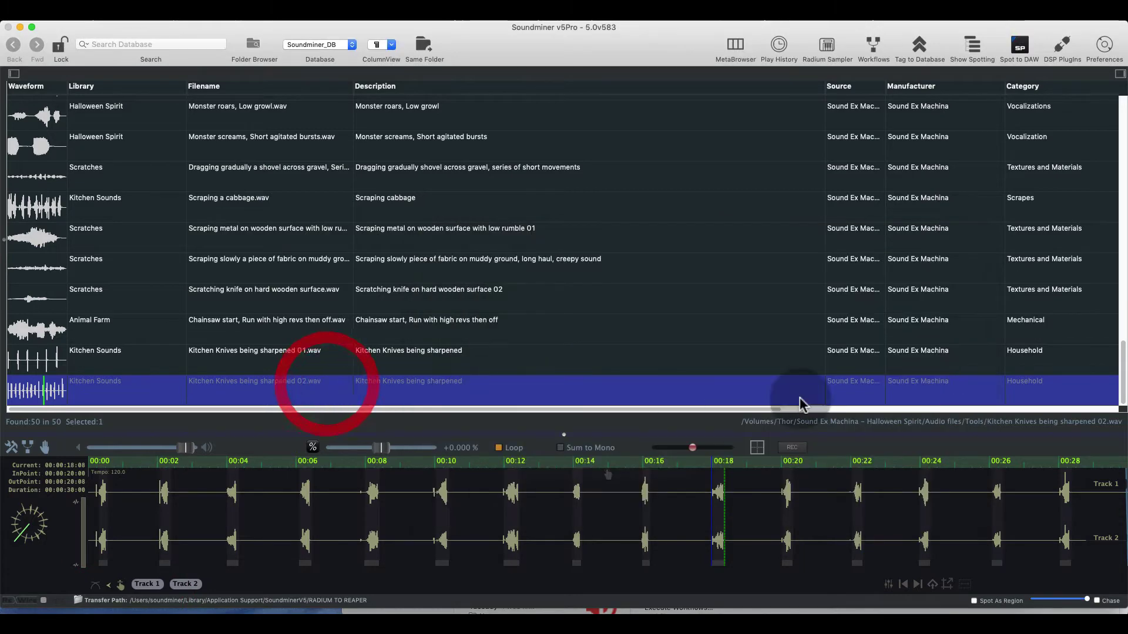
# Add the knife-sharpening sounds to the Sound Particles group, render and preview the scene, then return to Soundminer
pyautogui.click(947, 584)
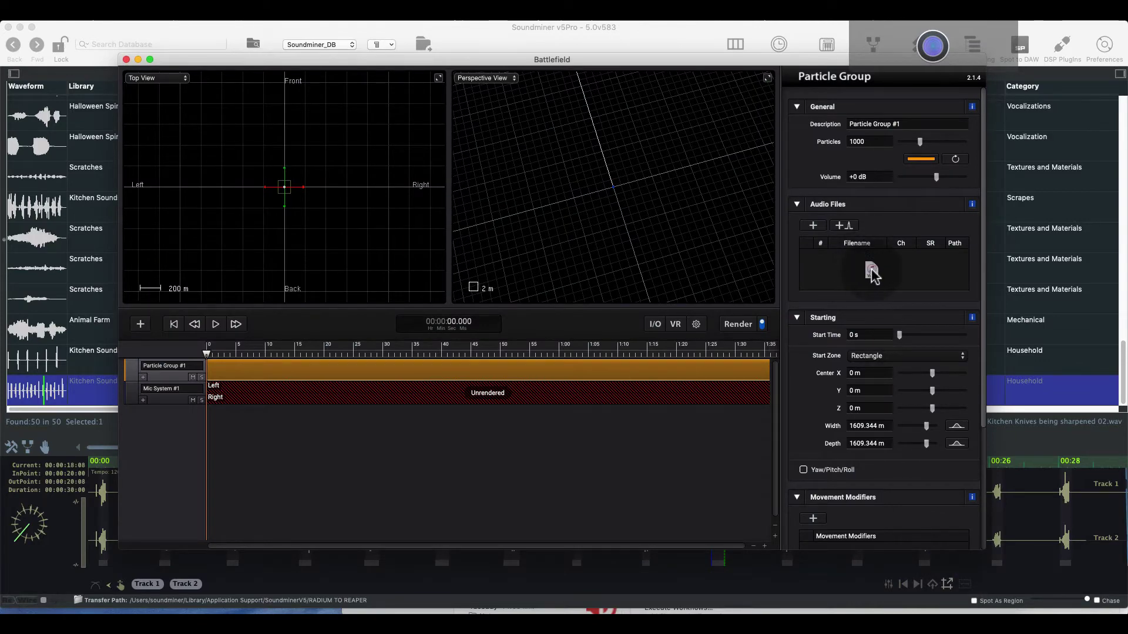
pyautogui.moveTo(872, 273); pyautogui.dragTo(870, 266)
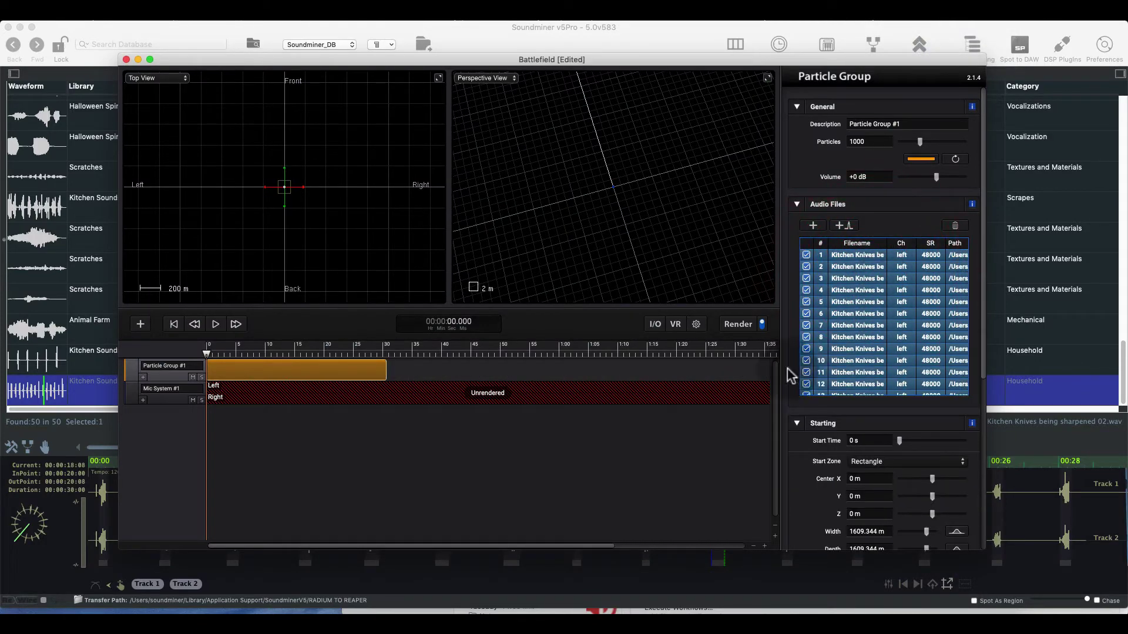
pyautogui.click(740, 326)
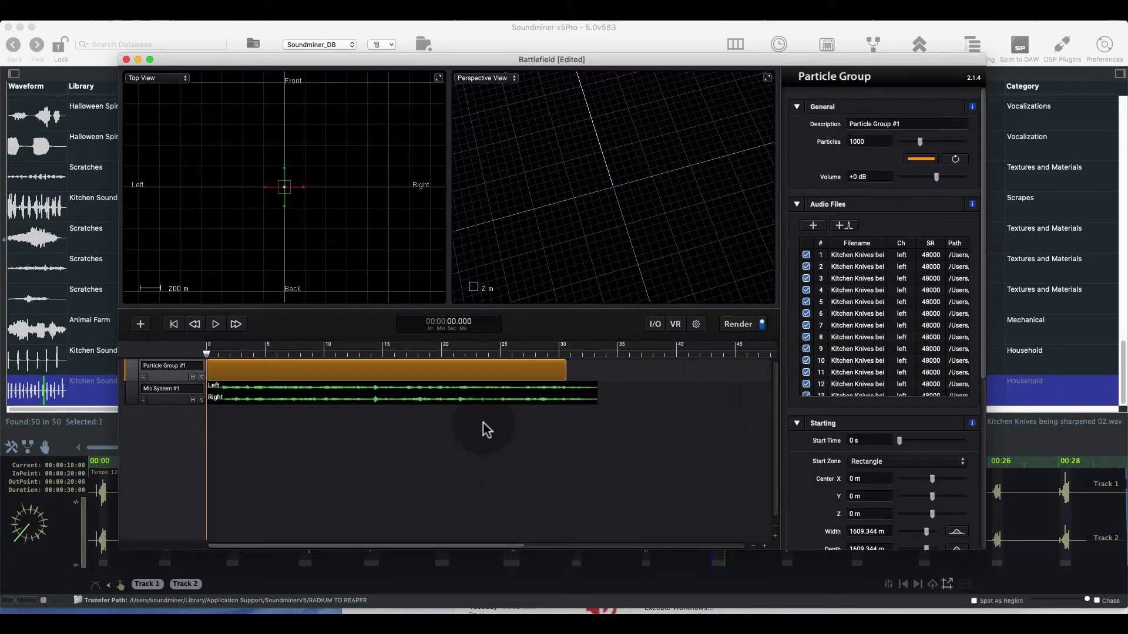
pyautogui.press('space')
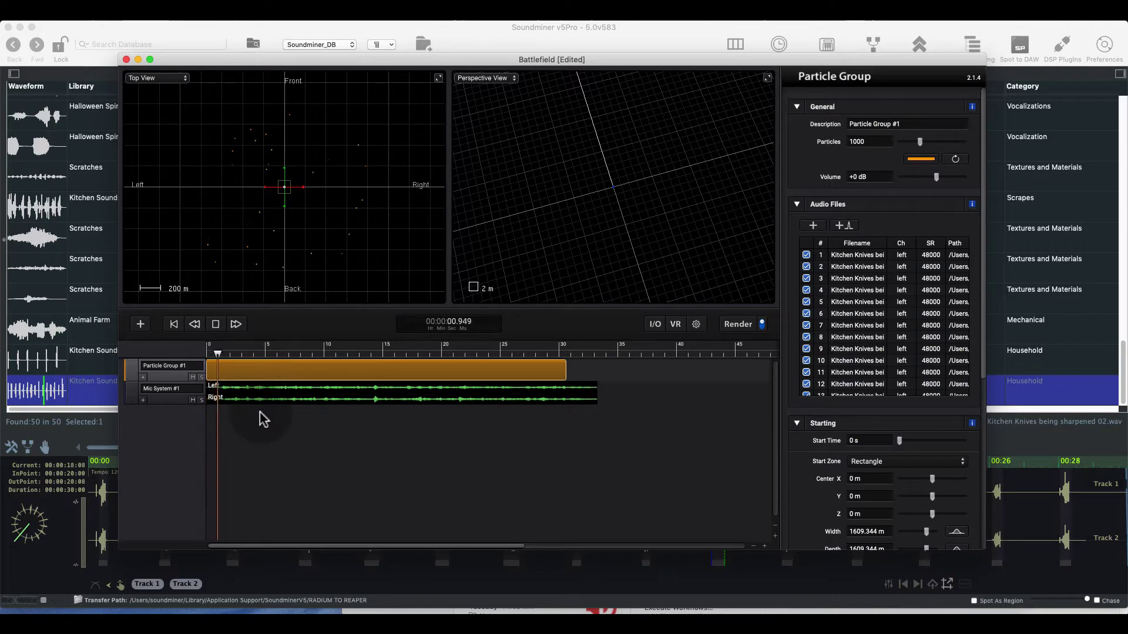
pyautogui.press('space')
pyautogui.press('super+Tab')
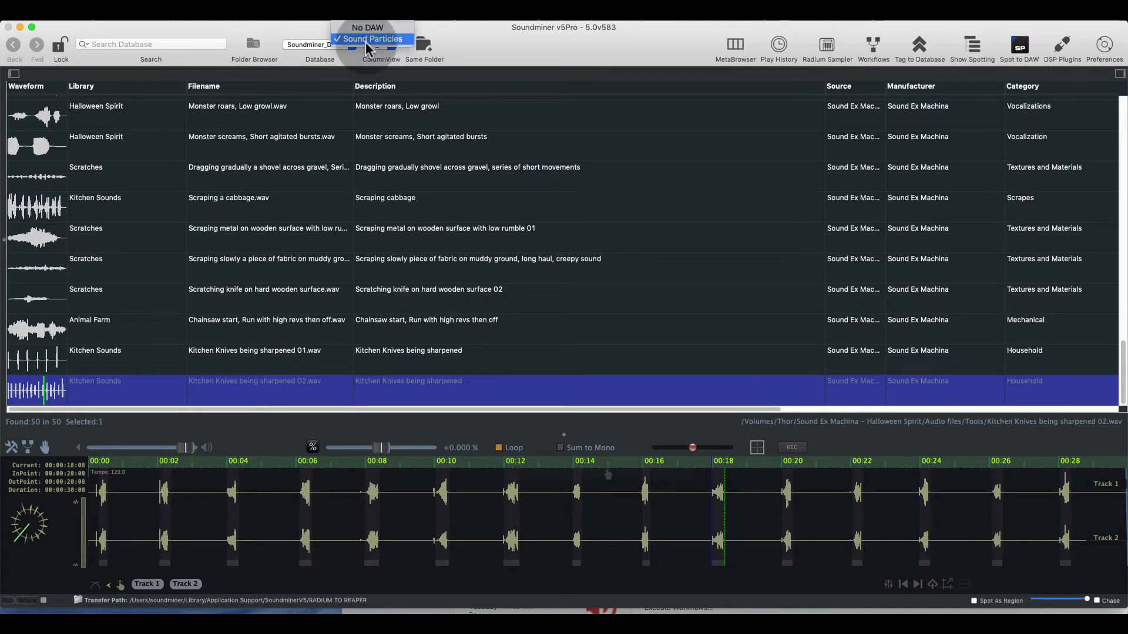
# Choose Sound Particles as the linked DAW target and dismiss the DAW selector
pyautogui.click(366, 40)
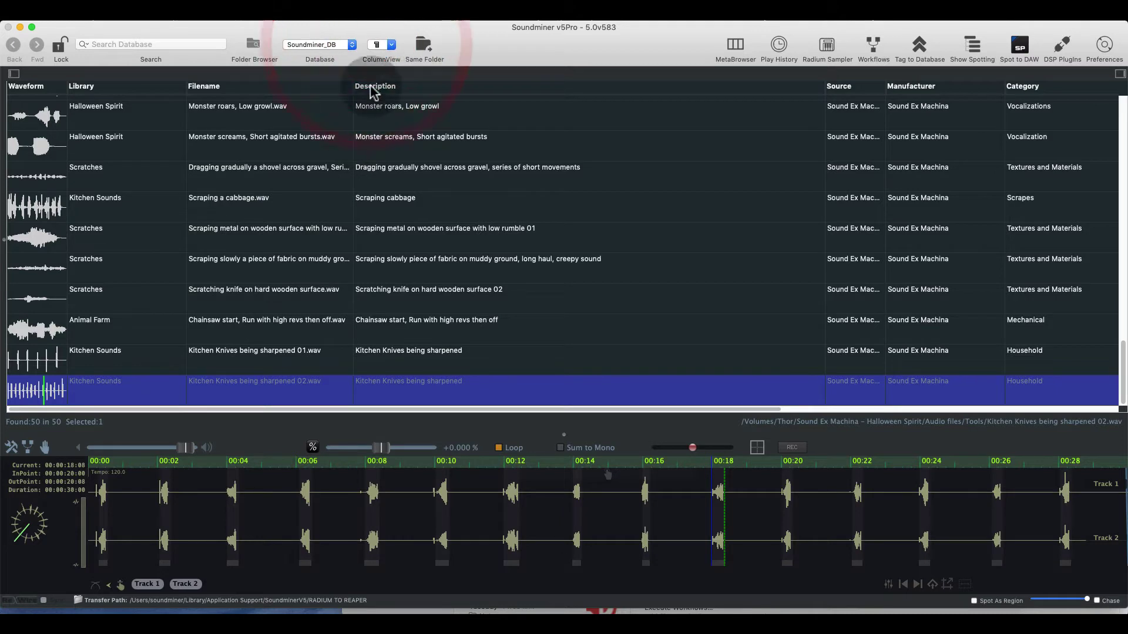
pyautogui.click(370, 45)
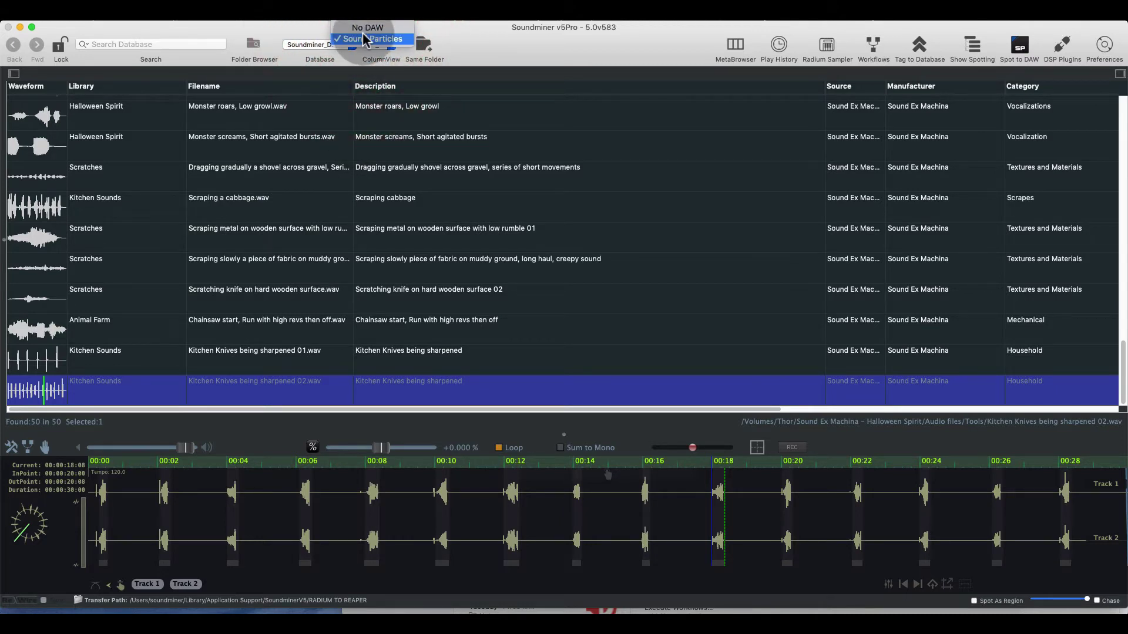
pyautogui.click(360, 25)
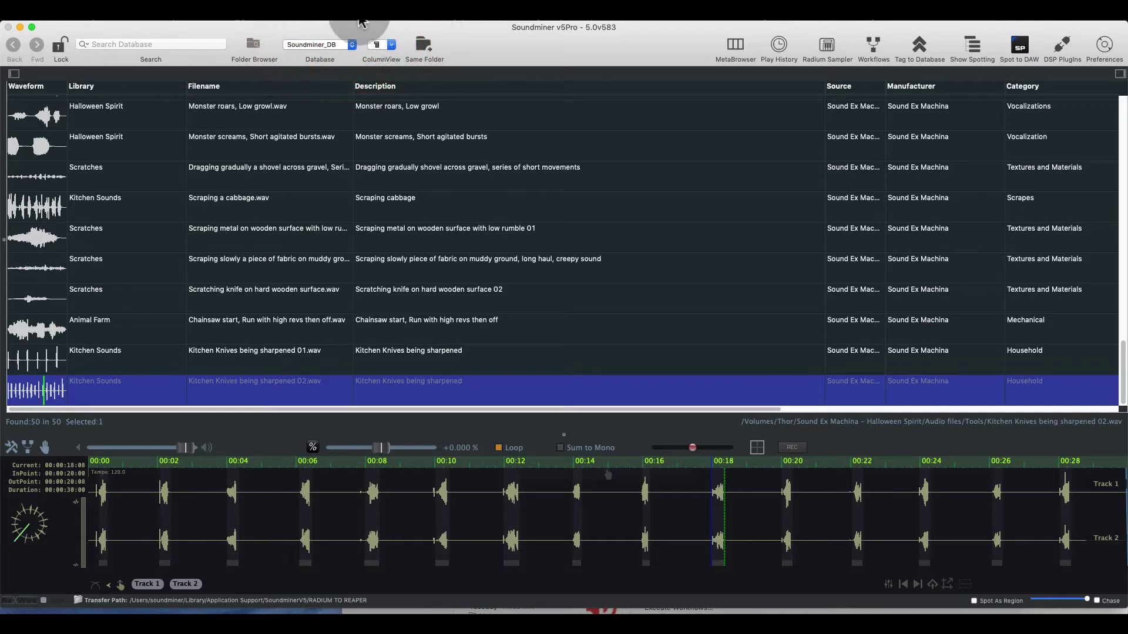
pyautogui.click(361, 23)
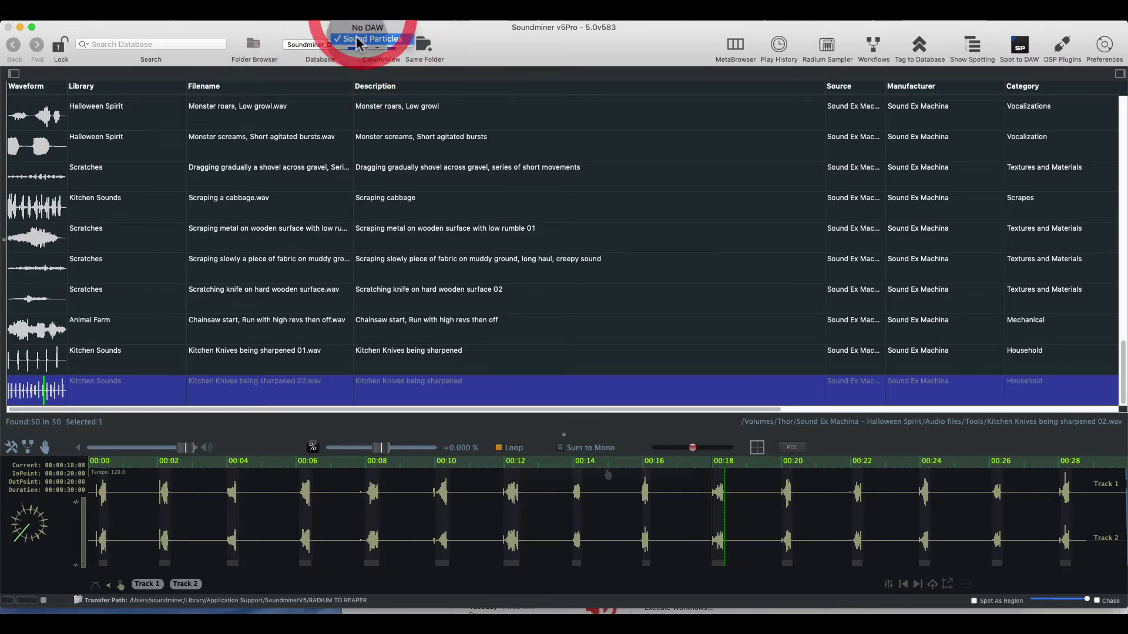
pyautogui.click(364, 25)
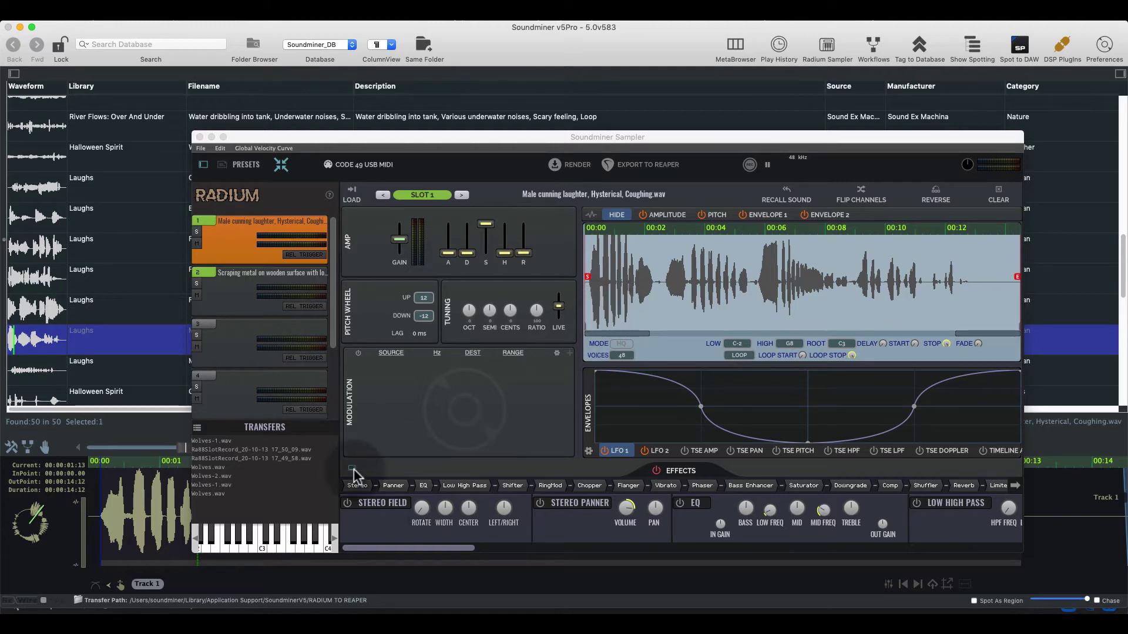
# Reselect the laughter sample in slot 1 and scroll the effects strip to Plugin A, Plugin B and Slot Recorder
pyautogui.click(250, 308)
pyautogui.click(238, 242)
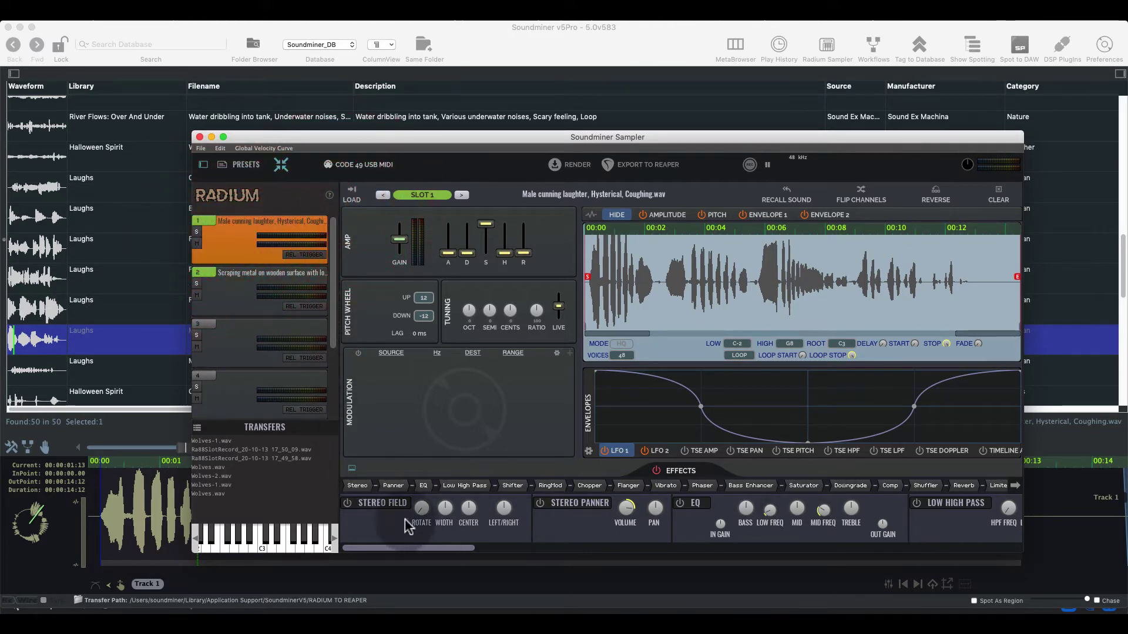
pyautogui.click(364, 487)
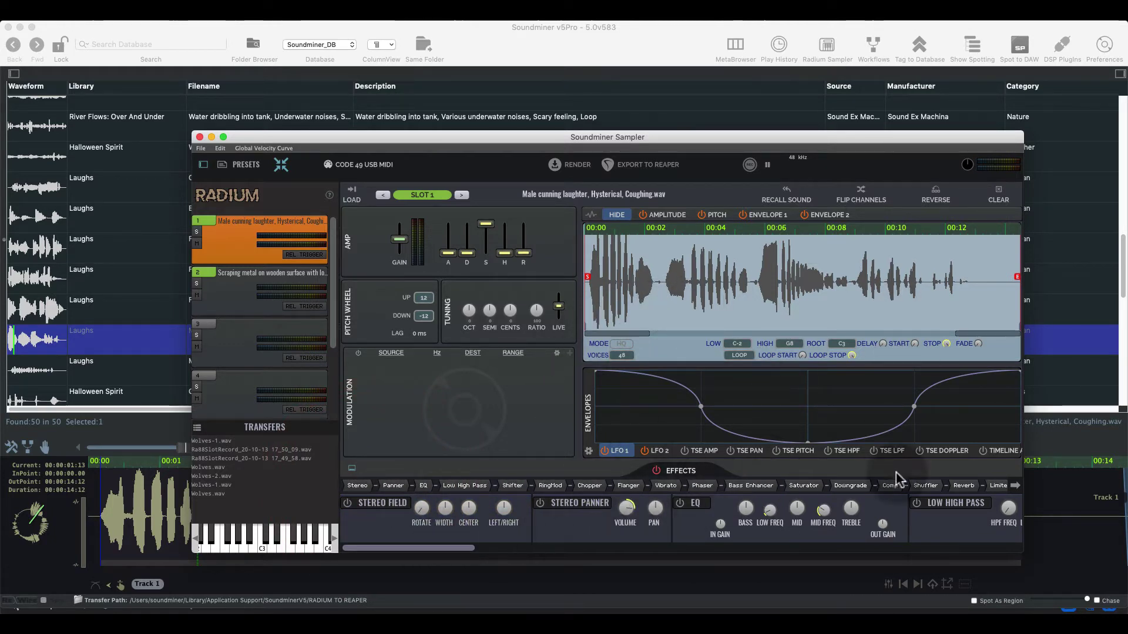
pyautogui.click(1016, 487)
pyautogui.click(1015, 487)
pyautogui.click(1016, 487)
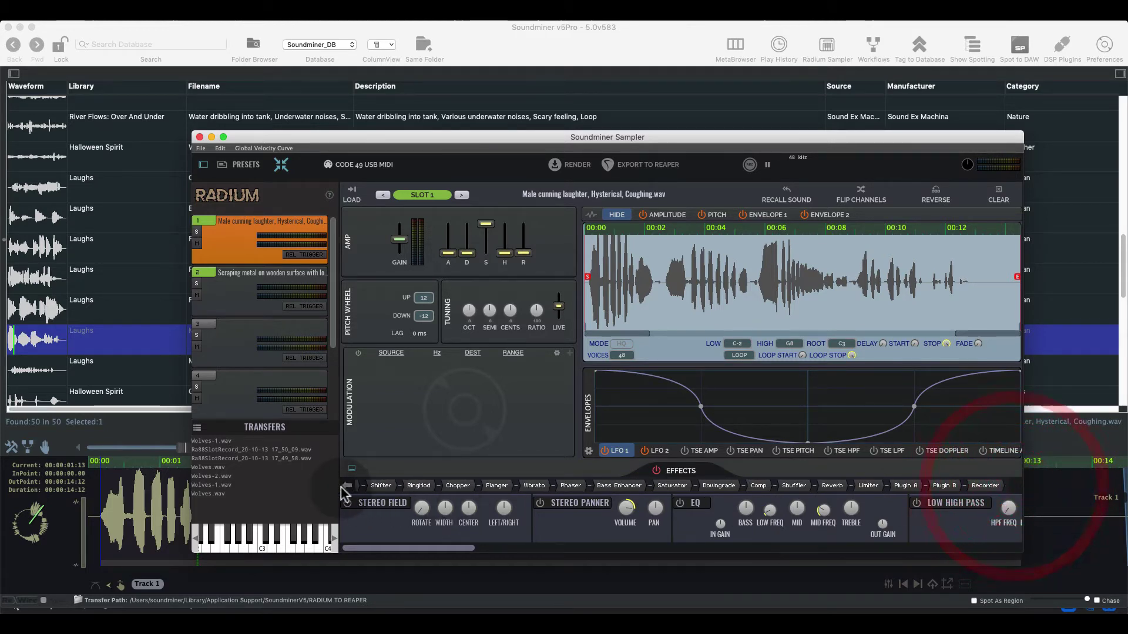
pyautogui.click(347, 485)
pyautogui.click(347, 485)
pyautogui.click(1016, 485)
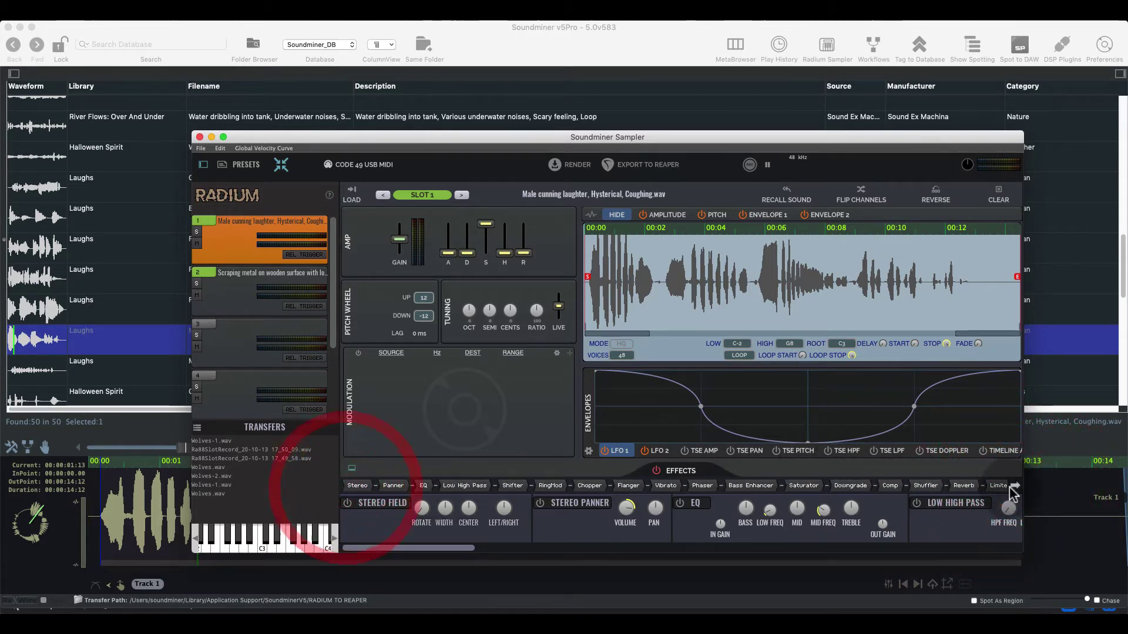
pyautogui.click(1016, 485)
pyautogui.click(903, 486)
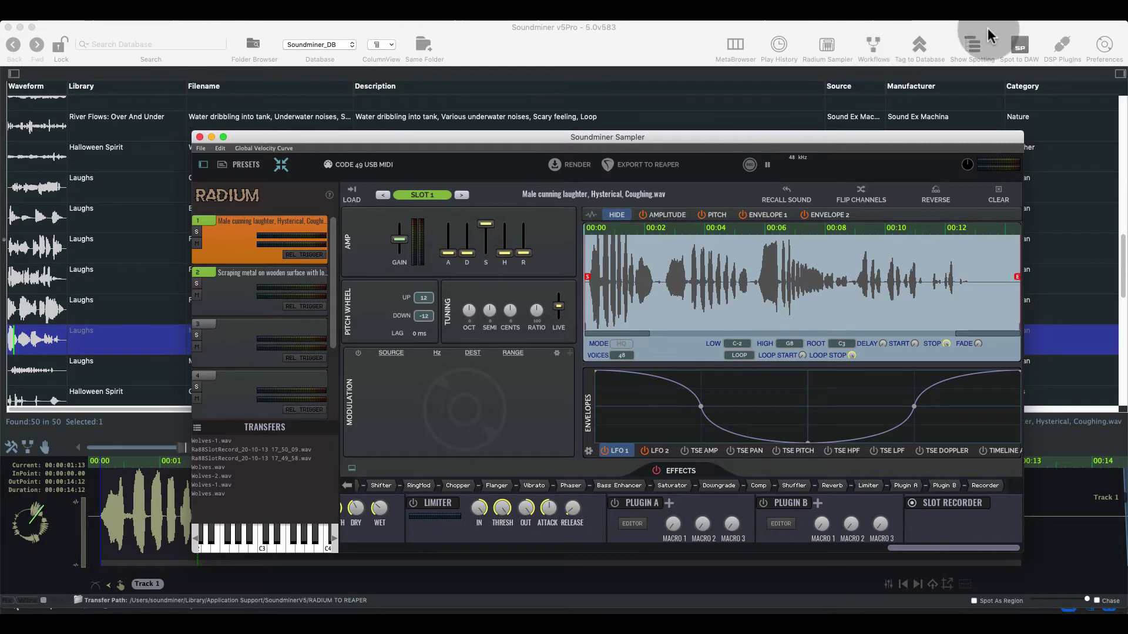
# Open DSP Plugins and delete the 'l1' search text so all 1115 plugins are listed
pyautogui.click(1061, 47)
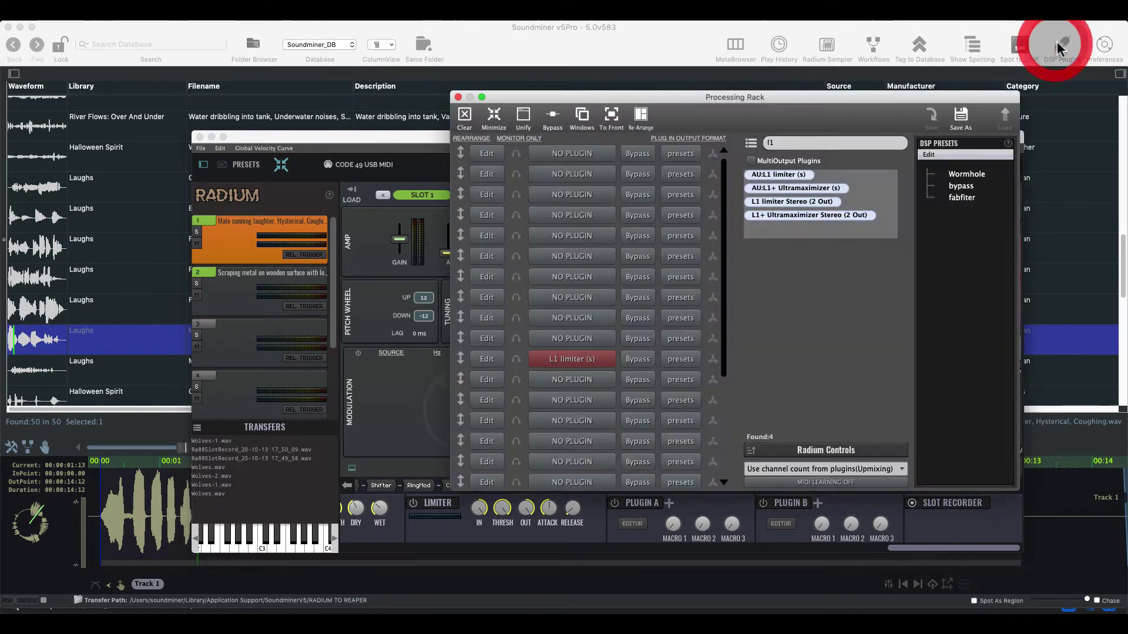
pyautogui.doubleClick(875, 147)
pyautogui.press('BackSpace')
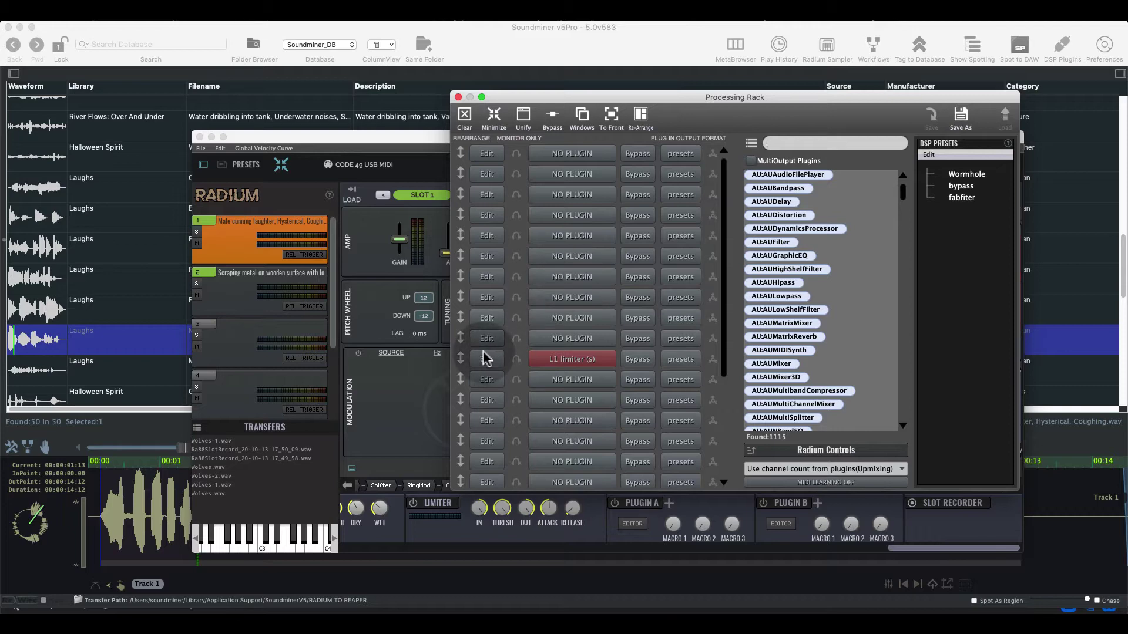
pyautogui.click(312, 138)
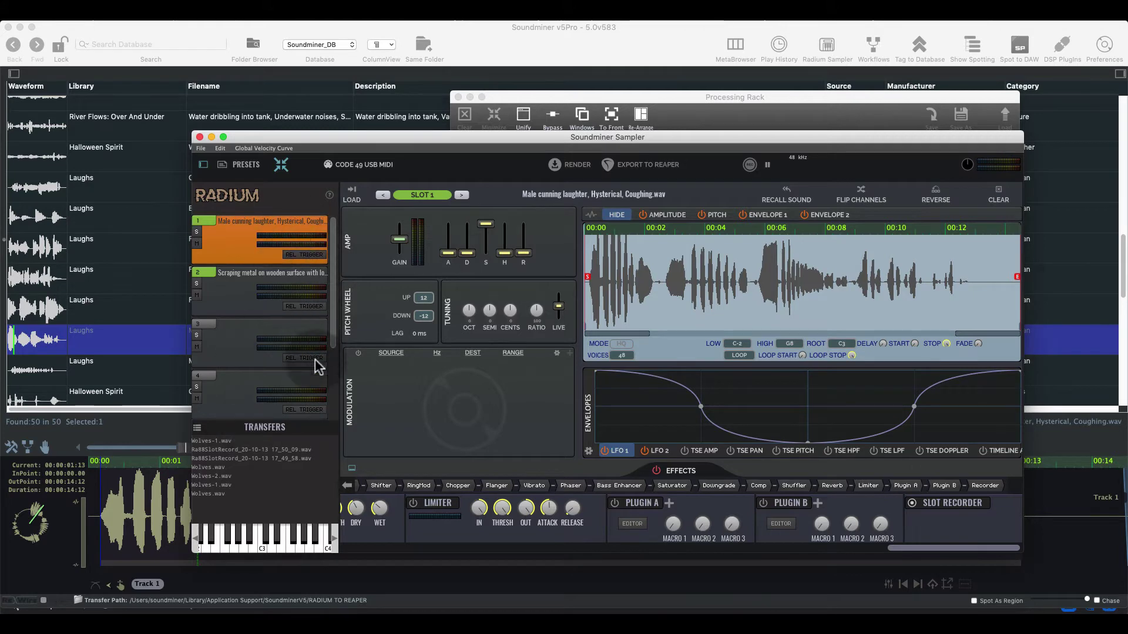
pyautogui.click(721, 102)
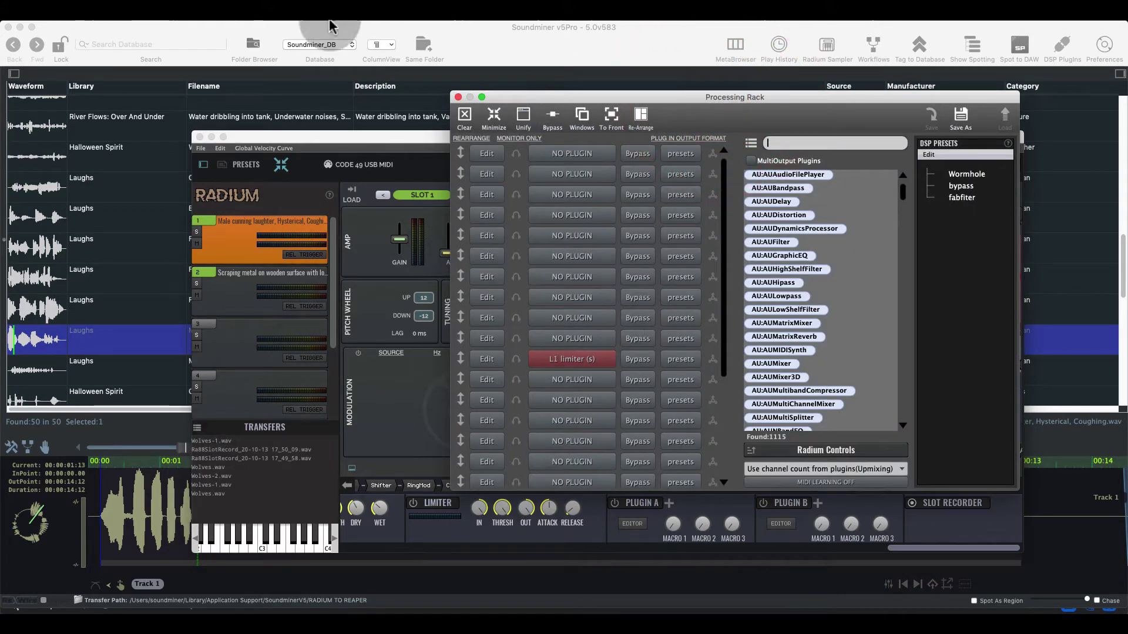
# Bring the sampler forward and reselect the laughter sample in slot 1
pyautogui.click(366, 138)
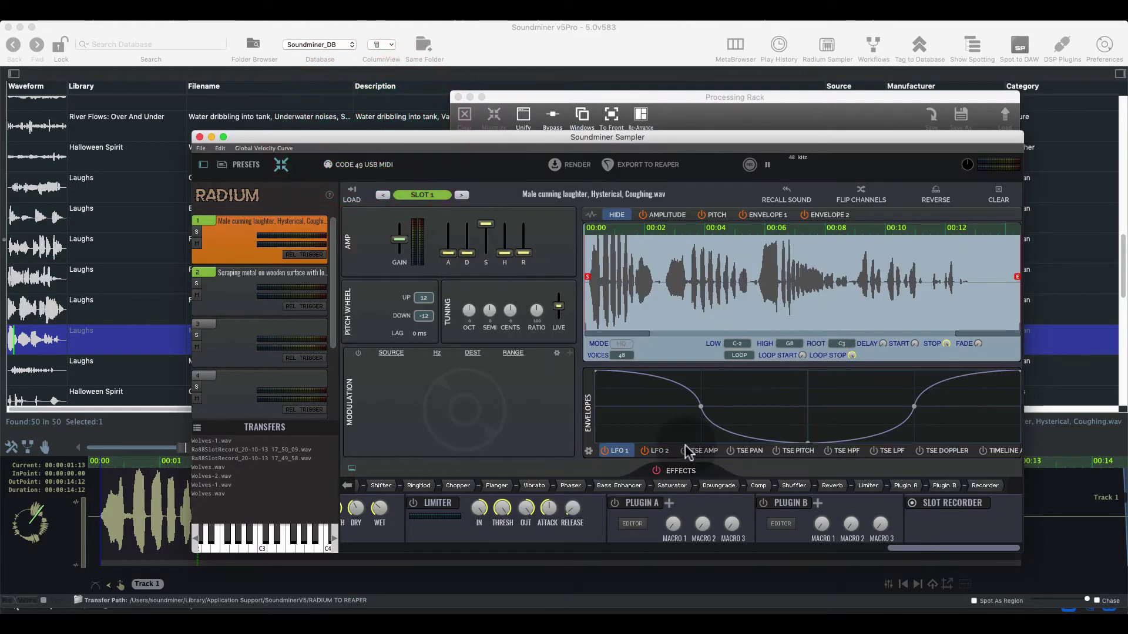
pyautogui.click(196, 233)
pyautogui.click(196, 232)
pyautogui.click(196, 285)
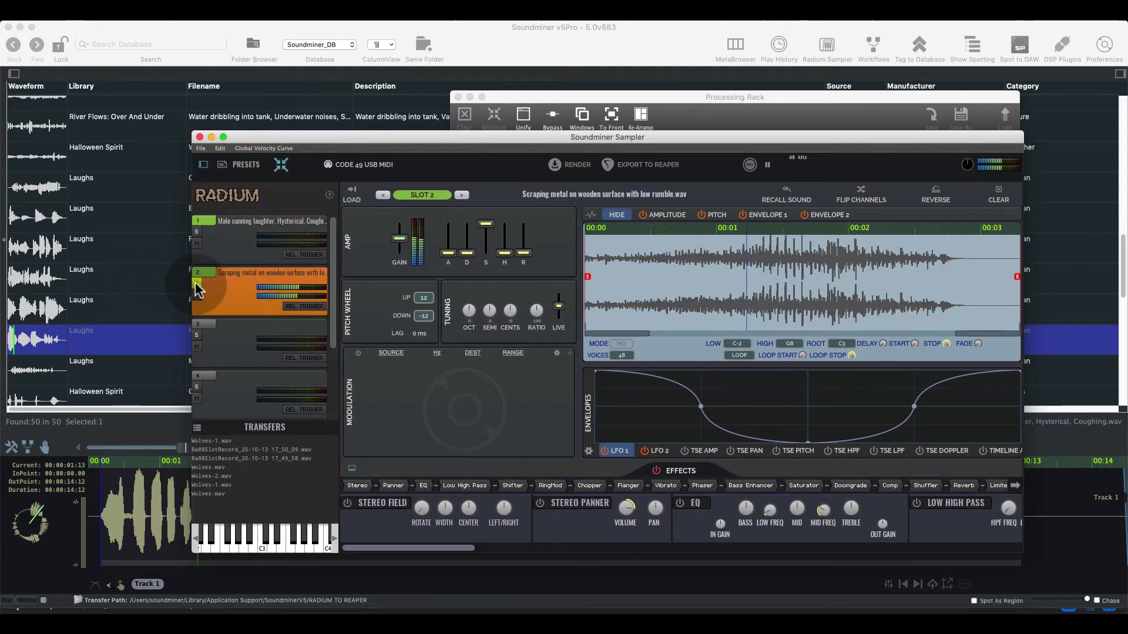
pyautogui.click(221, 244)
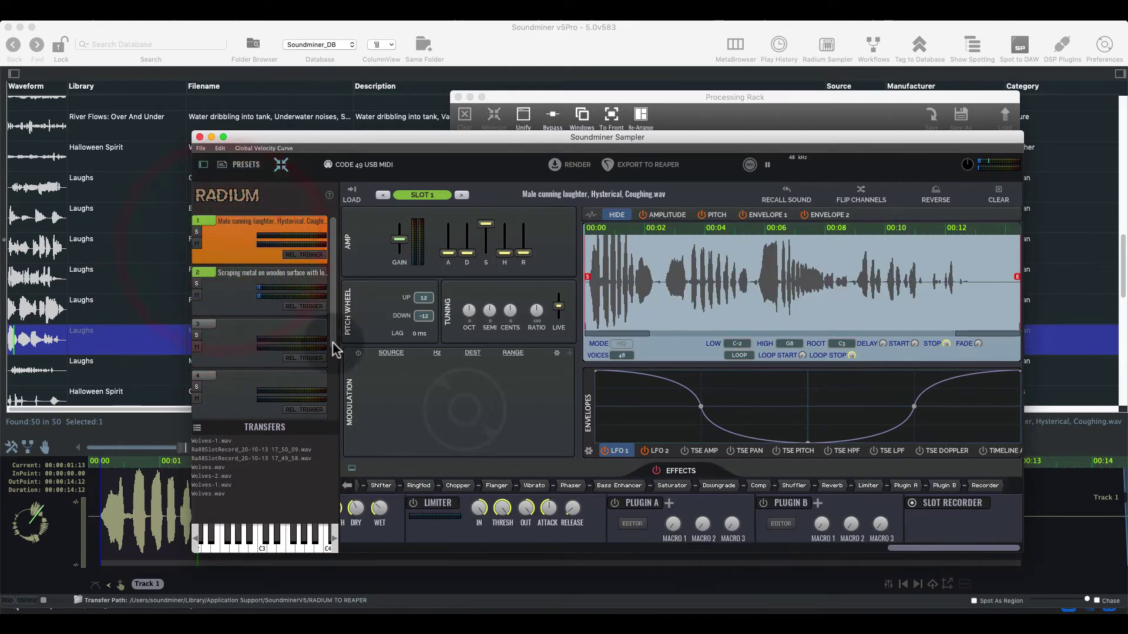
# Load AU:PhoenixVerb from Exponential Audio into Plugin A
pyautogui.click(669, 504)
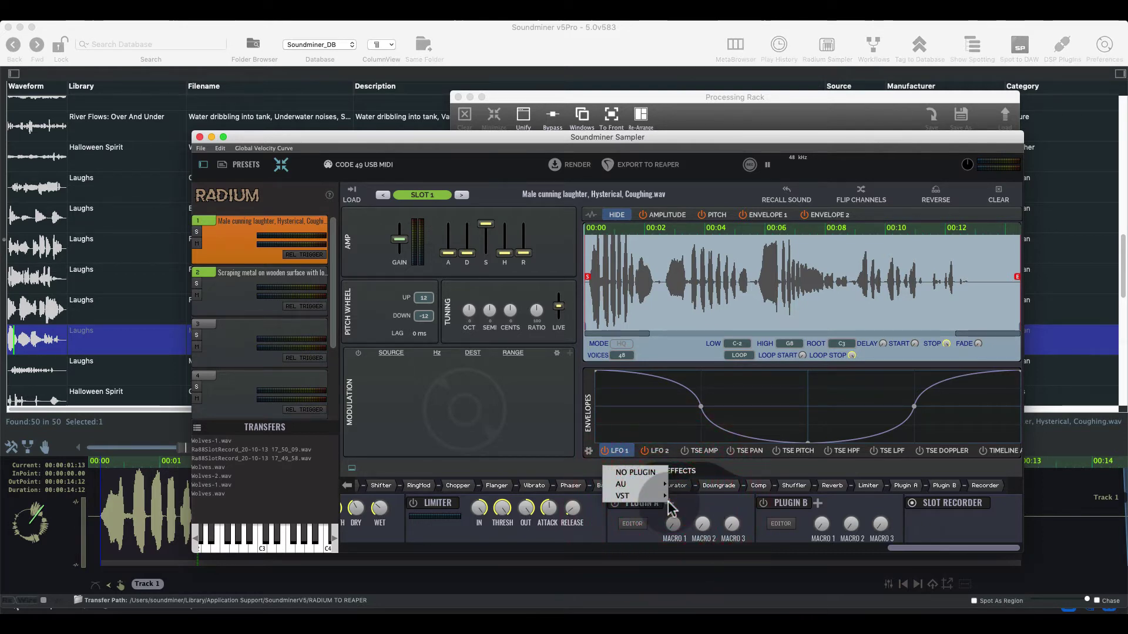
pyautogui.moveTo(653, 485)
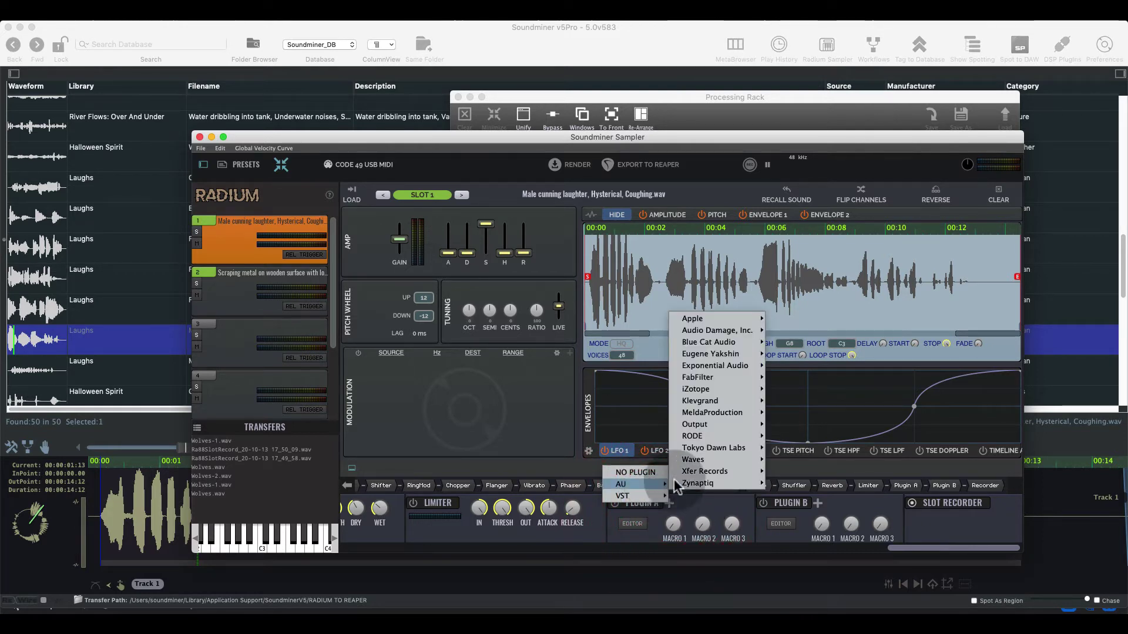
pyautogui.moveTo(738, 381)
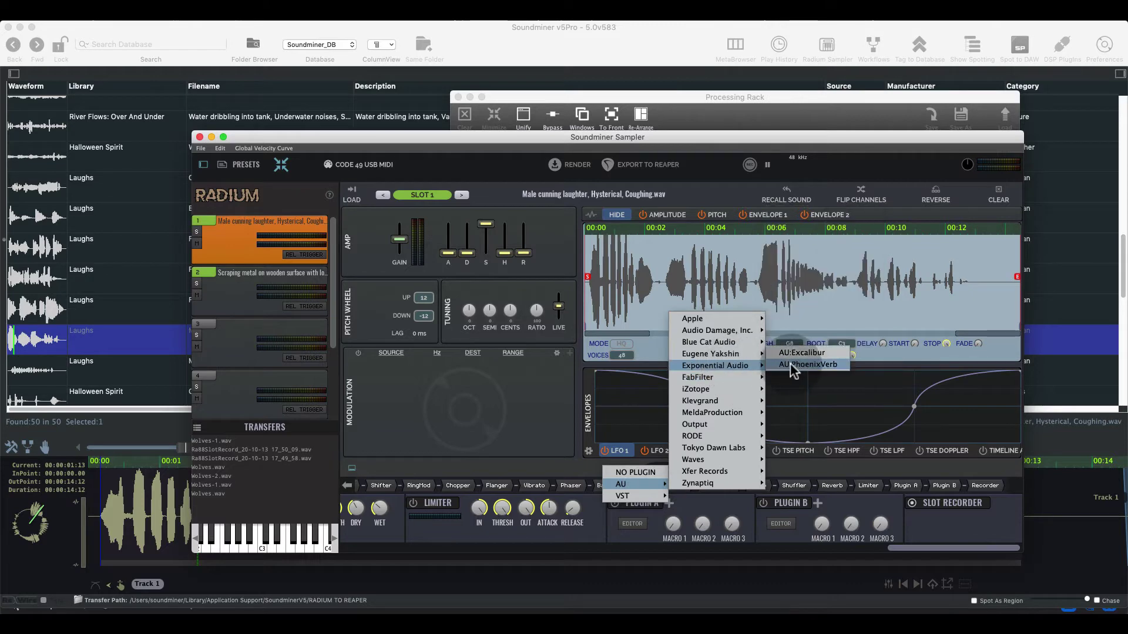
pyautogui.click(787, 365)
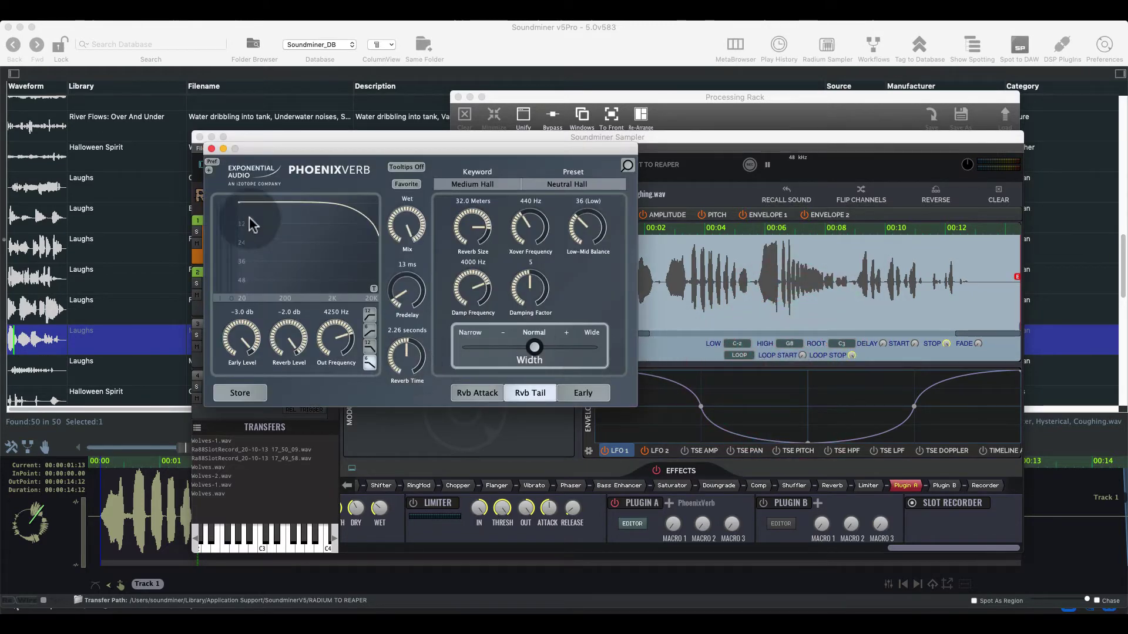
# Move PhoenixVerb off the slots and compare the reverb on slots 1 and 2, ending on slot 1
pyautogui.moveTo(327, 148); pyautogui.dragTo(299, 294)
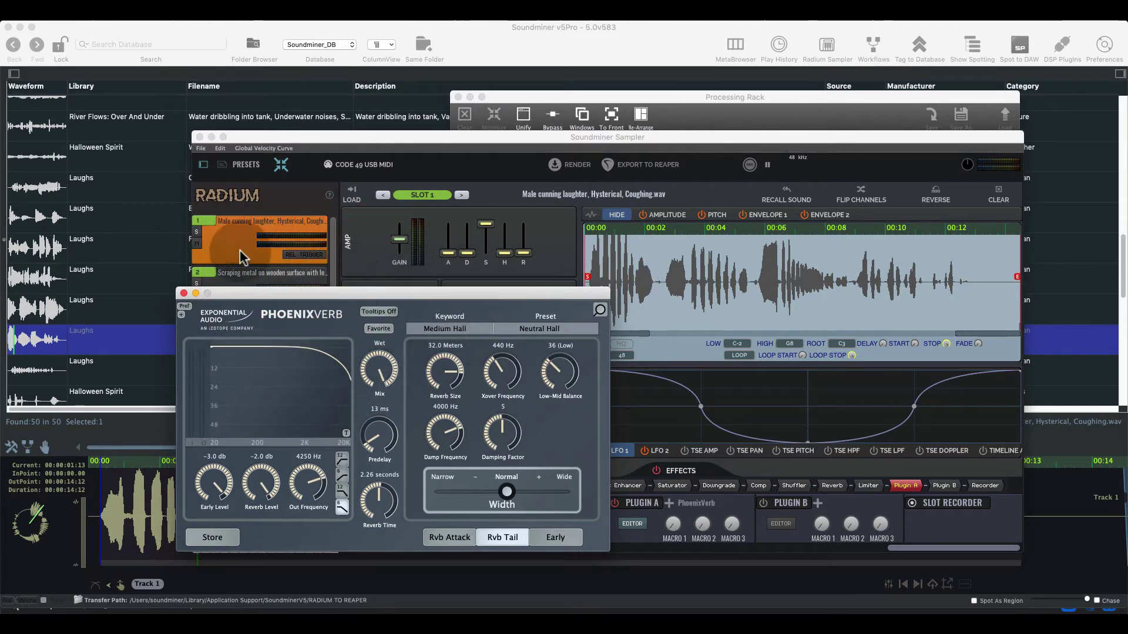
pyautogui.moveTo(244, 298); pyautogui.dragTo(403, 284)
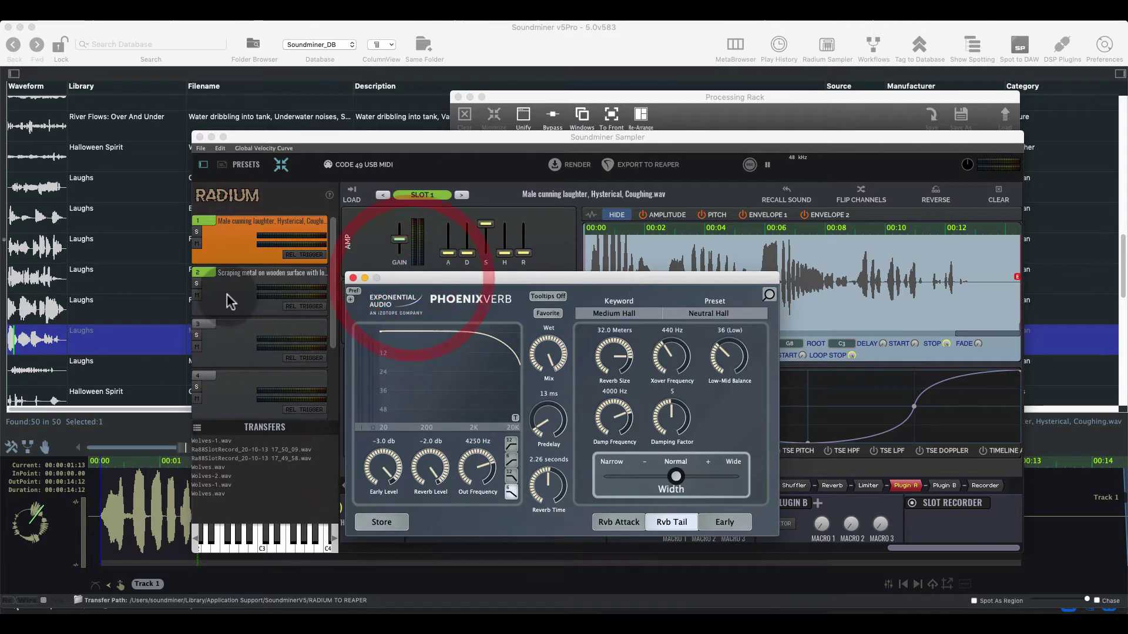
pyautogui.click(229, 300)
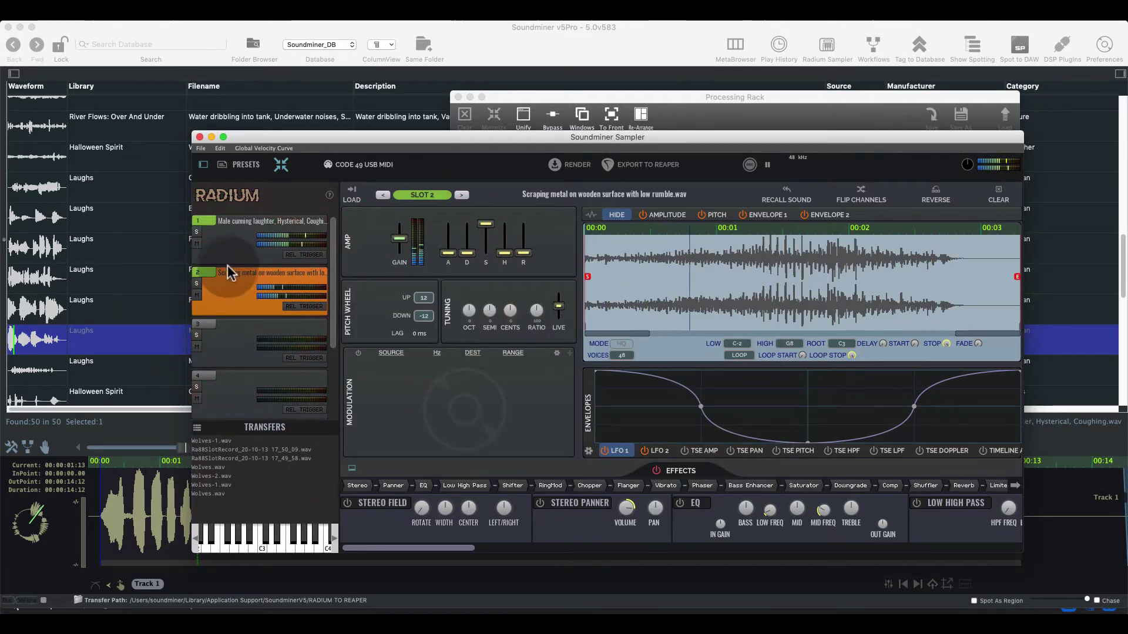
pyautogui.click(231, 248)
pyautogui.click(233, 285)
pyautogui.click(231, 248)
pyautogui.click(233, 285)
pyautogui.click(230, 248)
pyautogui.click(233, 285)
pyautogui.click(231, 248)
pyautogui.click(233, 285)
pyautogui.click(238, 248)
pyautogui.click(244, 287)
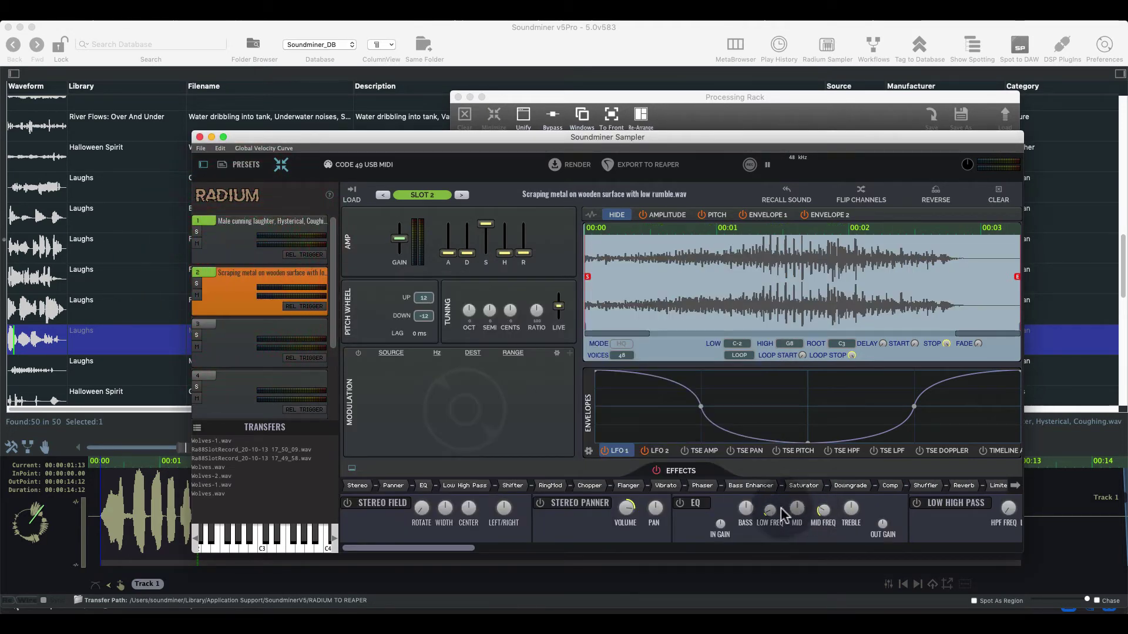
pyautogui.click(242, 250)
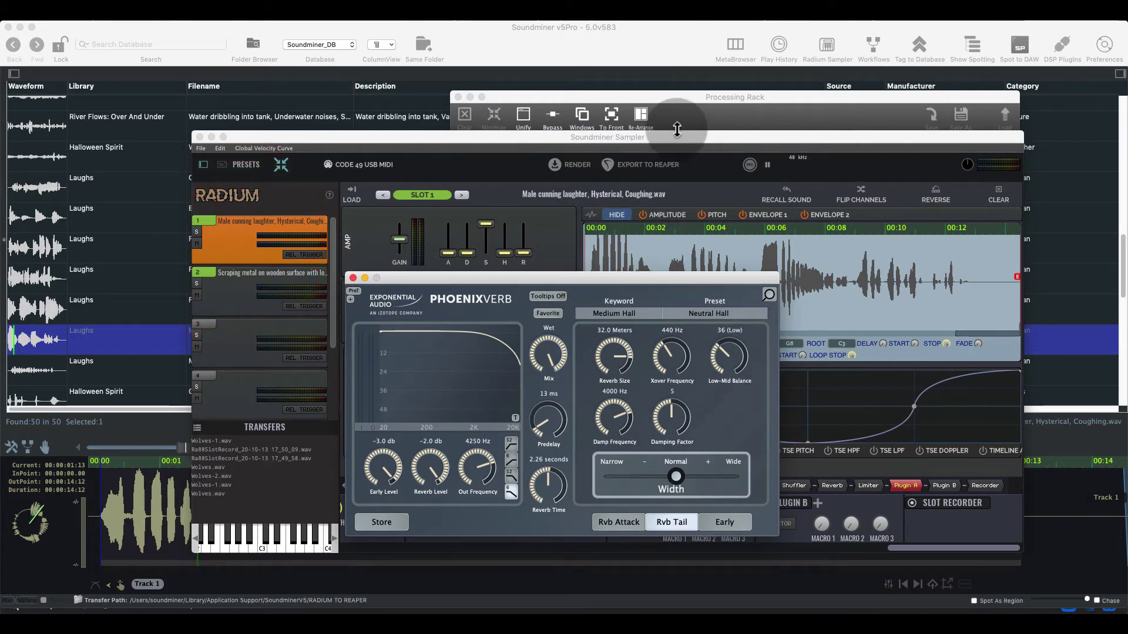
# Re-Arrange the windows, nudge the sampler left, and toggle the compact plugin list view
pyautogui.click(641, 115)
pyautogui.moveTo(736, 121)
pyautogui.mouseDown()
pyautogui.moveTo(587, 94)
pyautogui.moveTo(721, 116)
pyautogui.mouseUp()
pyautogui.click(268, 138)
pyautogui.click(268, 138)
pyautogui.click(268, 139)
pyautogui.click(267, 138)
pyautogui.click(267, 138)
pyautogui.click(268, 138)
# Reposition the sampler and PhoenixVerb windows so the slots, waveform and reverb controls are all visible
pyautogui.moveTo(436, 253); pyautogui.dragTo(611, 168)
pyautogui.moveTo(676, 112); pyautogui.dragTo(558, 104)
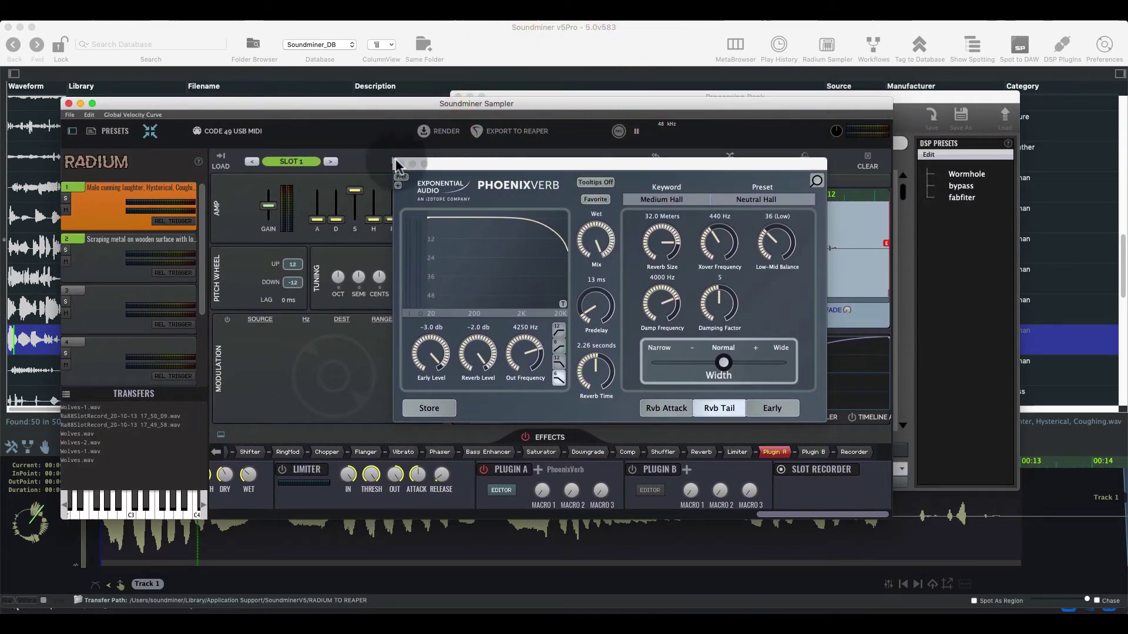
pyautogui.moveTo(418, 163); pyautogui.dragTo(567, 273)
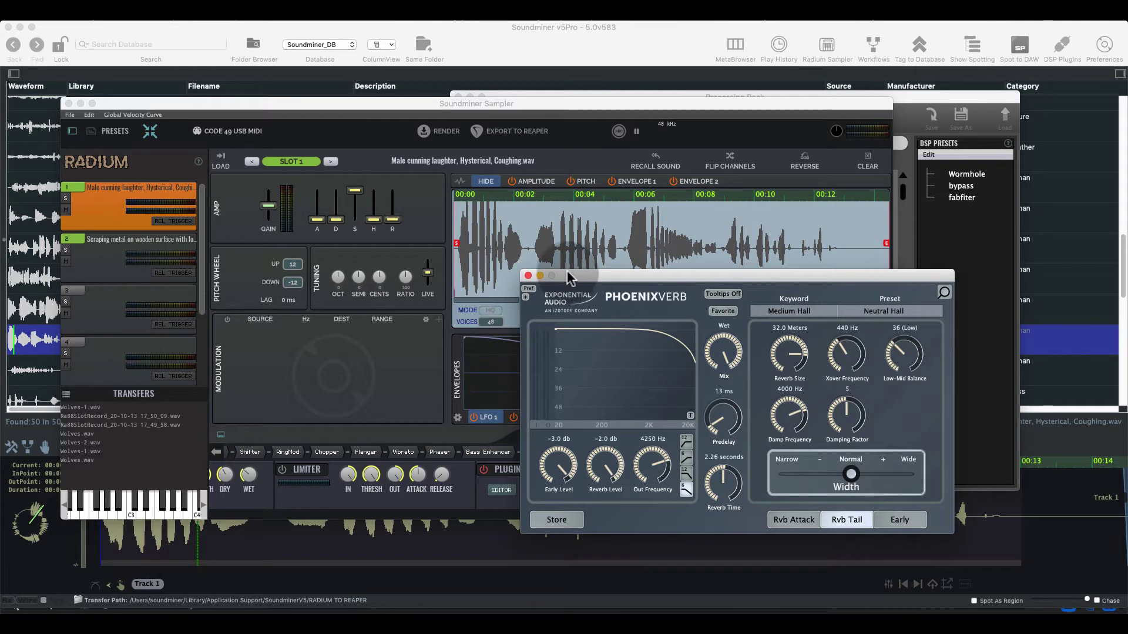
pyautogui.moveTo(574, 278); pyautogui.dragTo(607, 190)
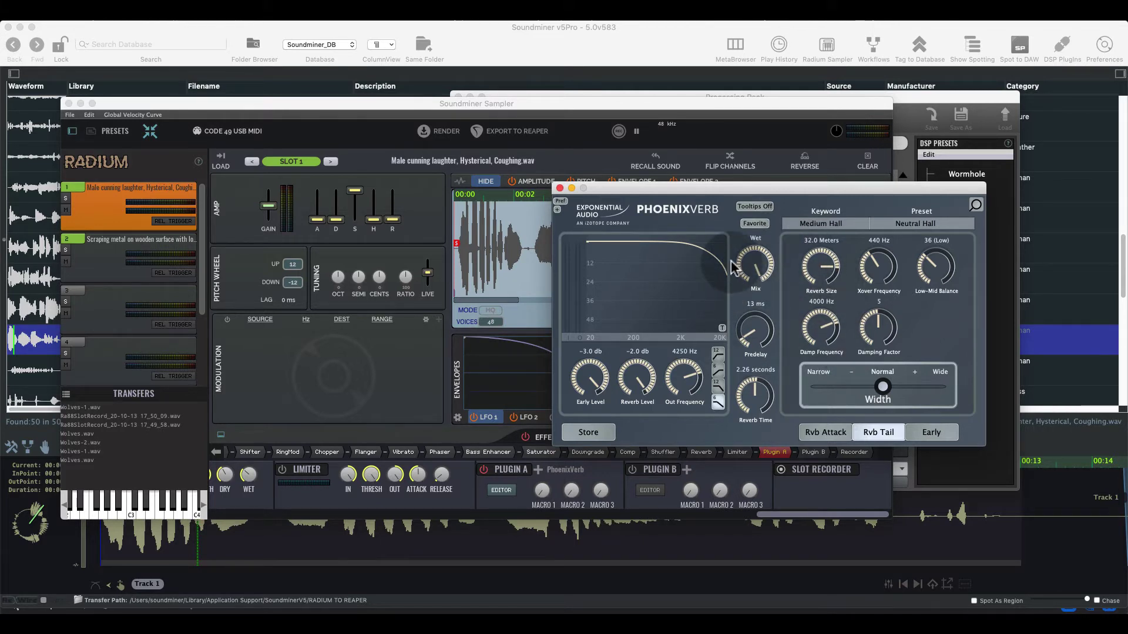
pyautogui.click(117, 131)
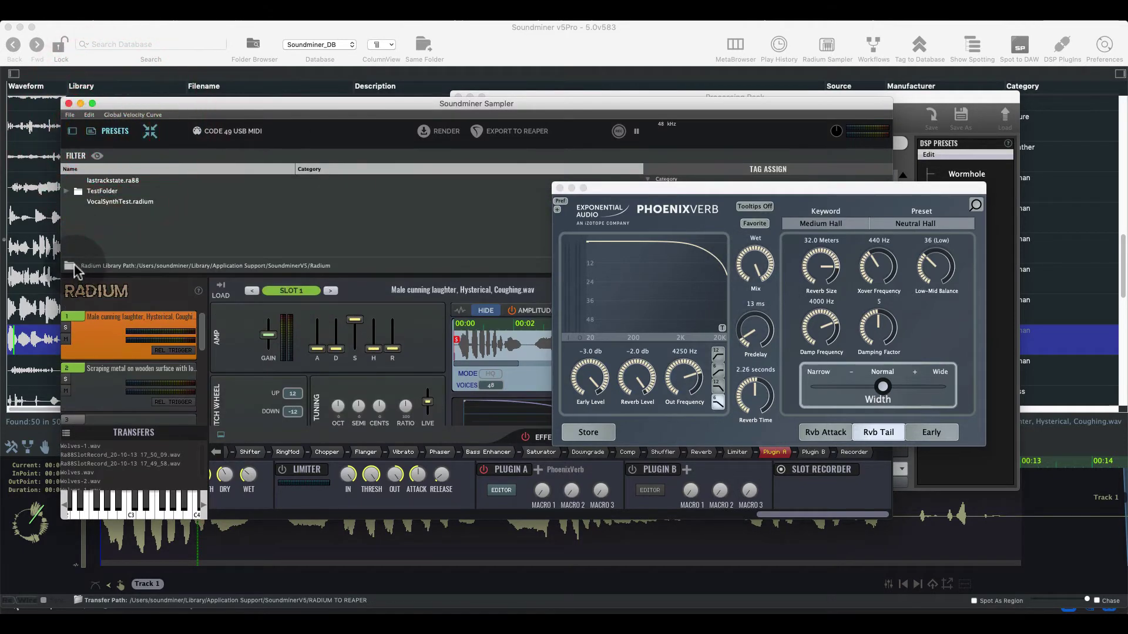
pyautogui.click(69, 266)
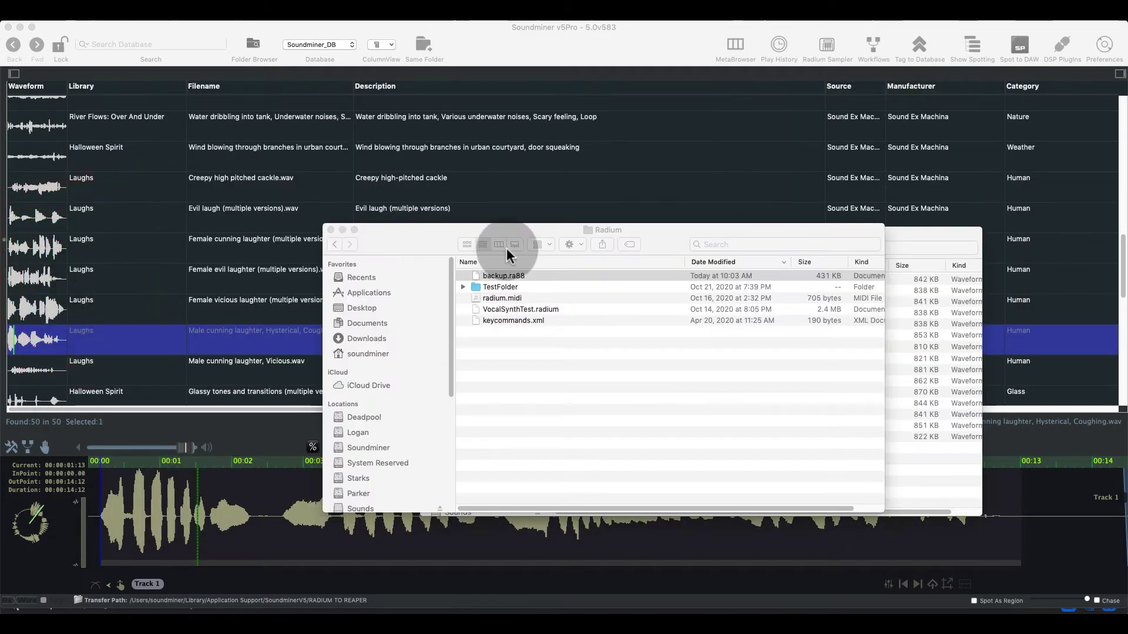
pyautogui.moveTo(500, 229); pyautogui.dragTo(376, 268)
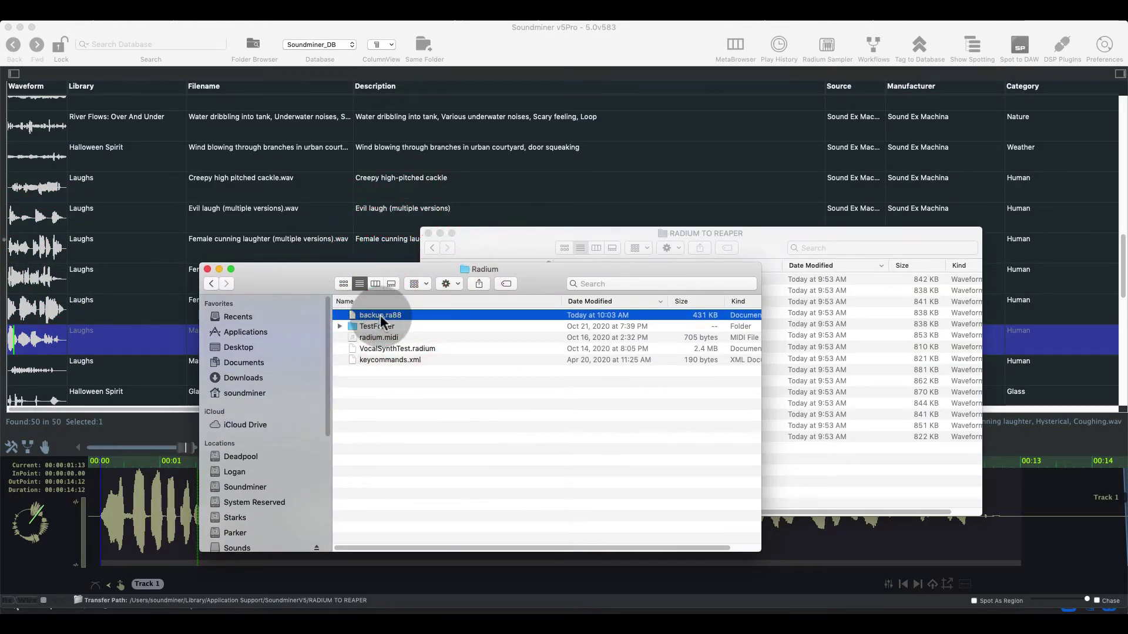
pyautogui.moveTo(385, 319); pyautogui.dragTo(377, 348)
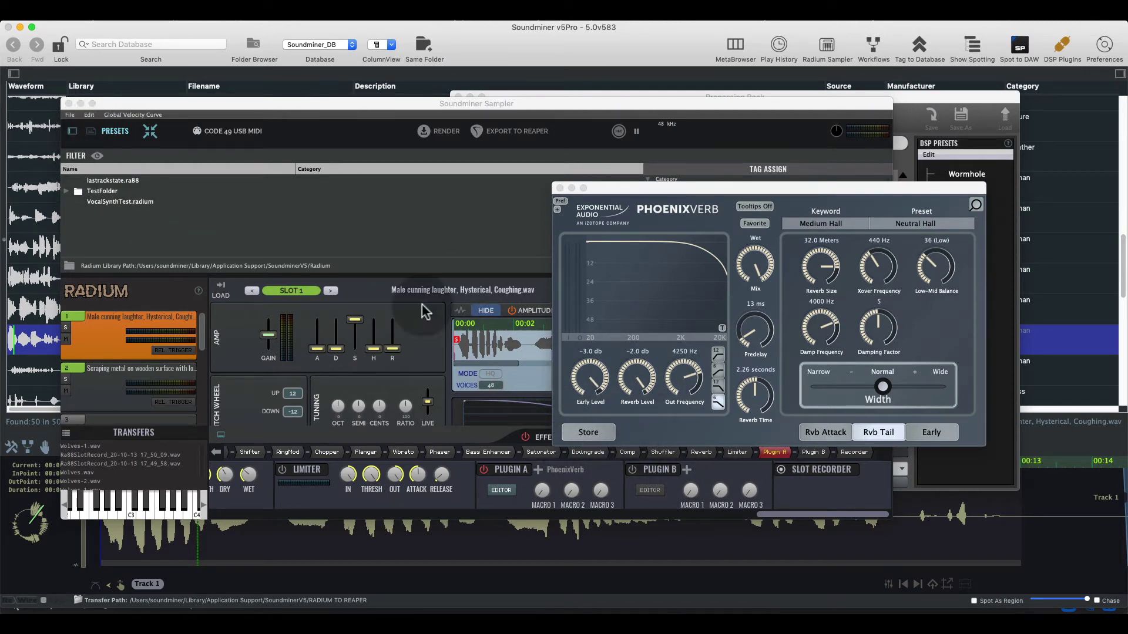
# Close the preset browser and drag the PhoenixVerb window up-left off the Effects tabs
pyautogui.click(98, 132)
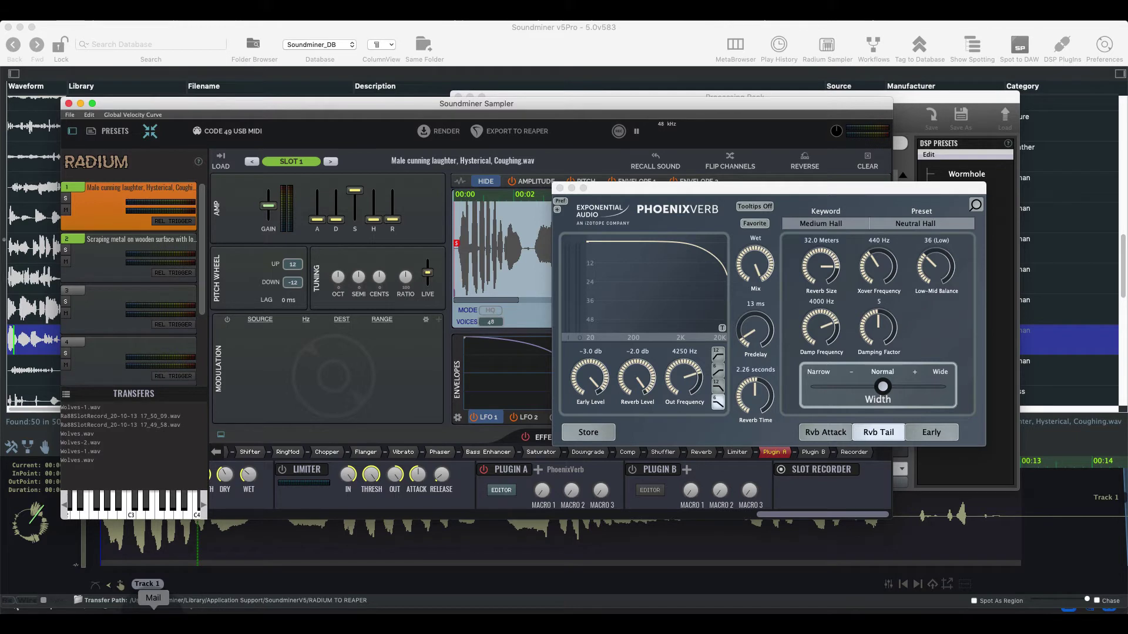
pyautogui.moveTo(673, 189); pyautogui.dragTo(640, 195)
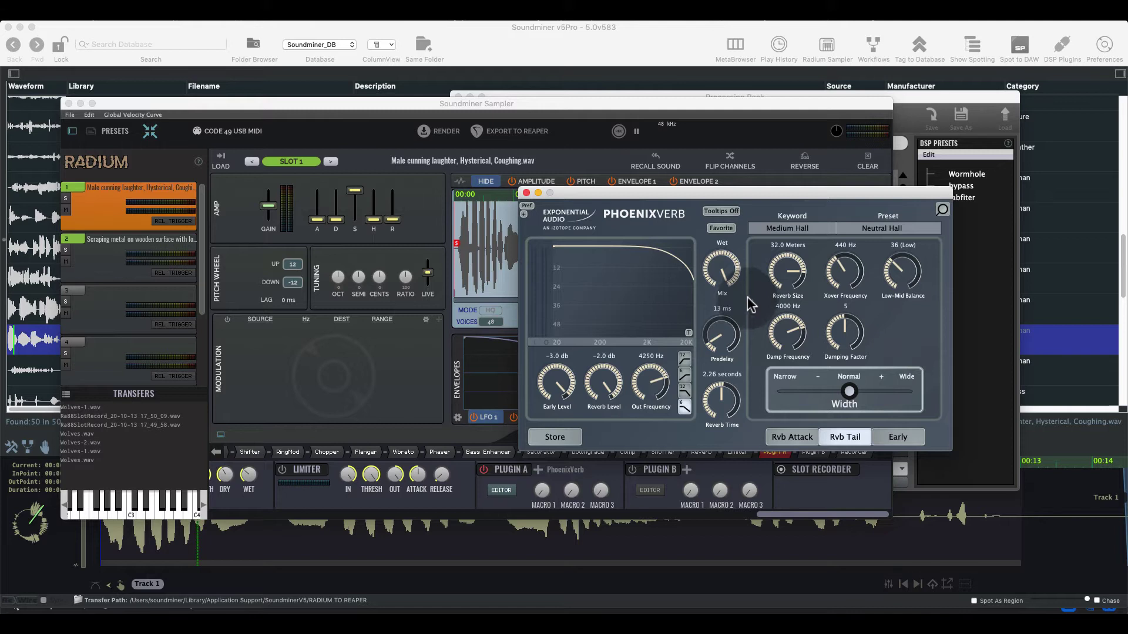
pyautogui.moveTo(605, 192); pyautogui.dragTo(592, 161)
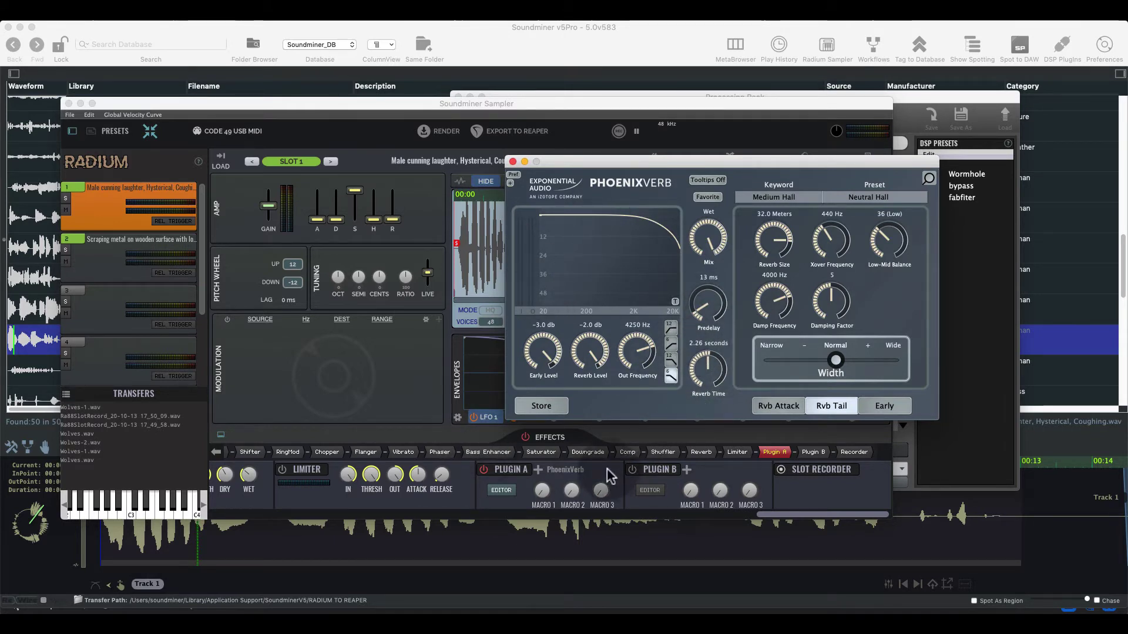
# Toggle the PhoenixVerb editor, move its window up-right, and solo slot 1
pyautogui.click(501, 491)
pyautogui.click(501, 492)
pyautogui.click(501, 491)
pyautogui.click(501, 491)
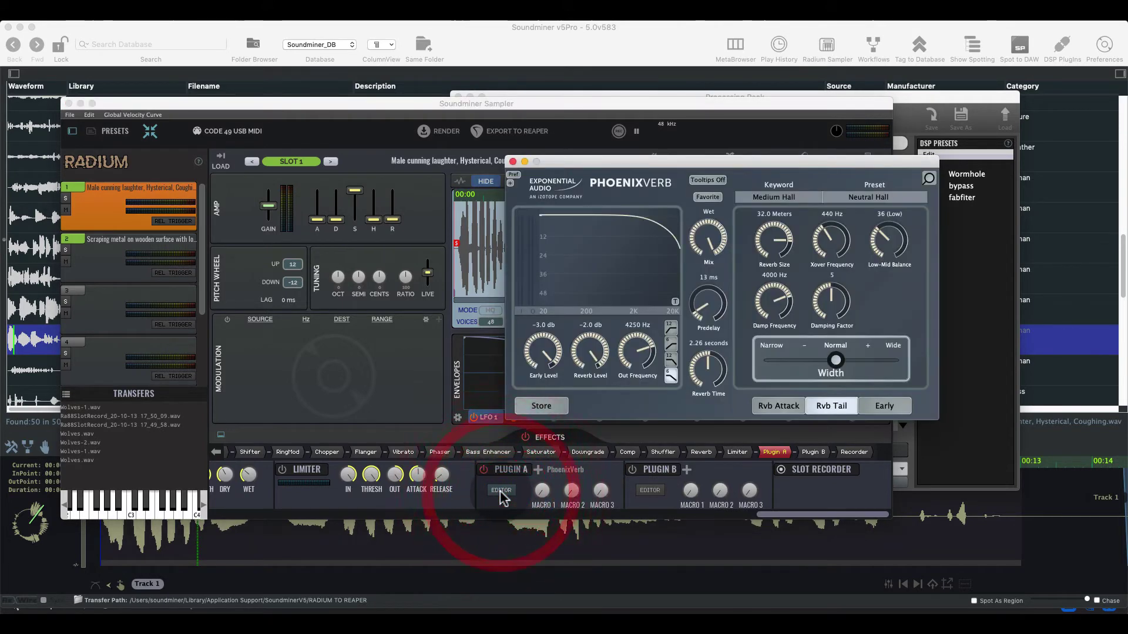
pyautogui.moveTo(714, 160); pyautogui.dragTo(755, 143)
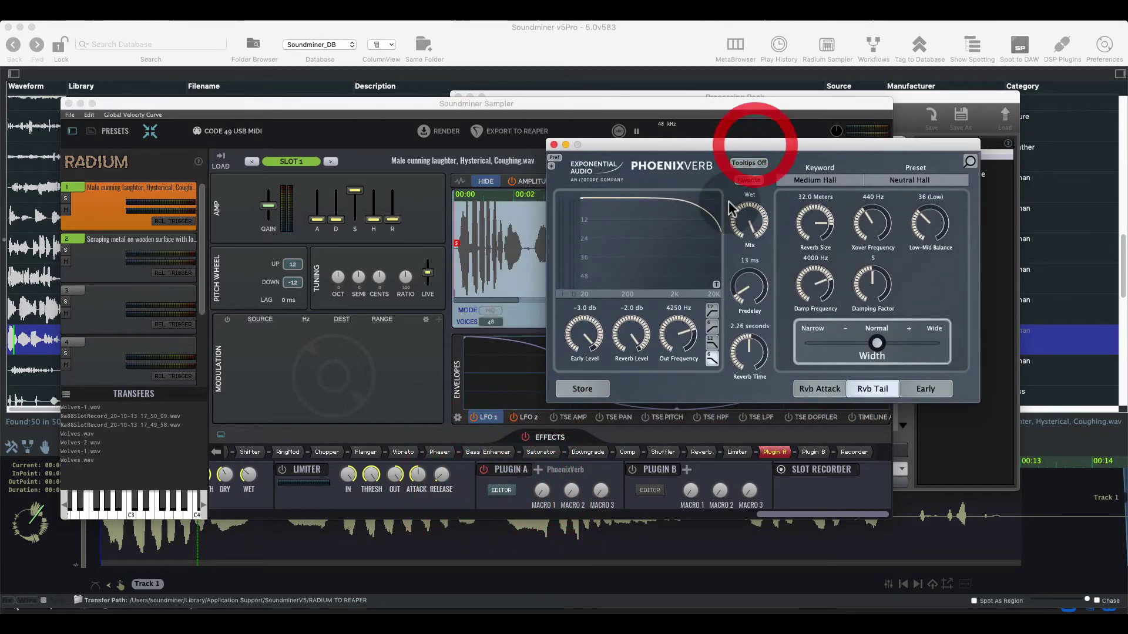
pyautogui.click(66, 198)
# Raise PhoenixVerb's Mix to 53%, assign Mix to Plugin A's Macro 1, and turn the macro fully up
pyautogui.moveTo(749, 224); pyautogui.dragTo(740, 242)
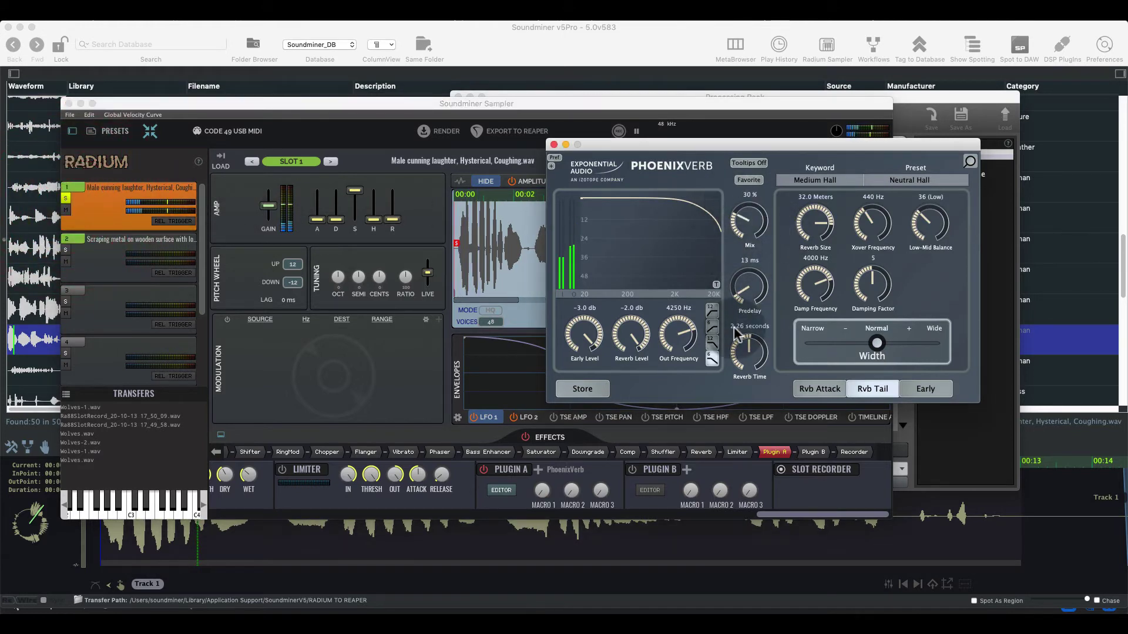
pyautogui.moveTo(737, 335); pyautogui.dragTo(724, 280)
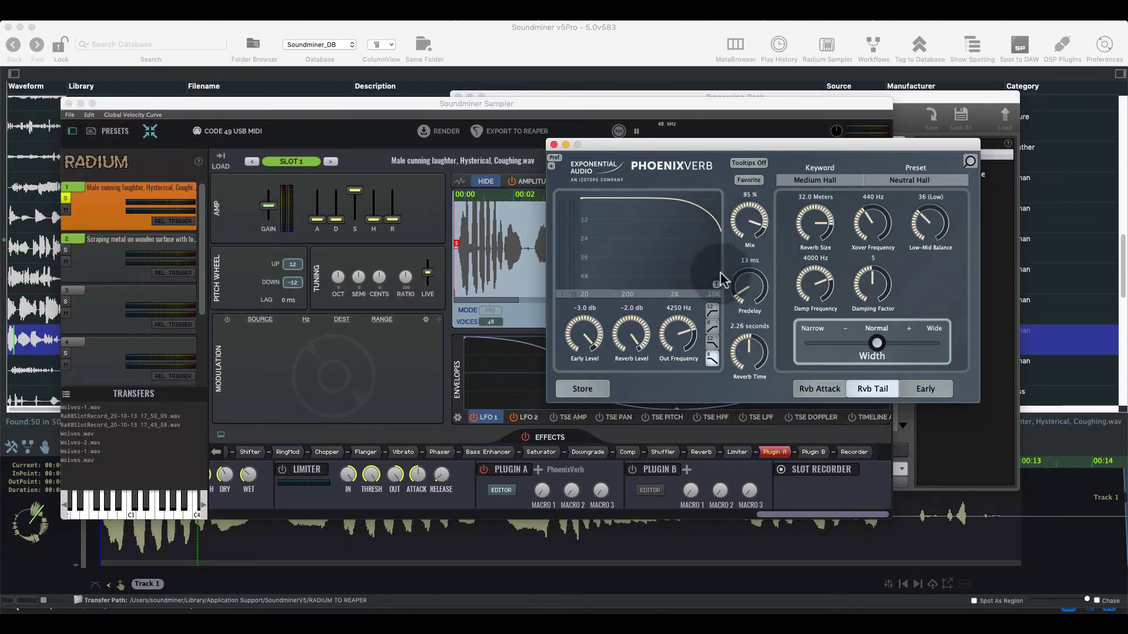
pyautogui.click(542, 492)
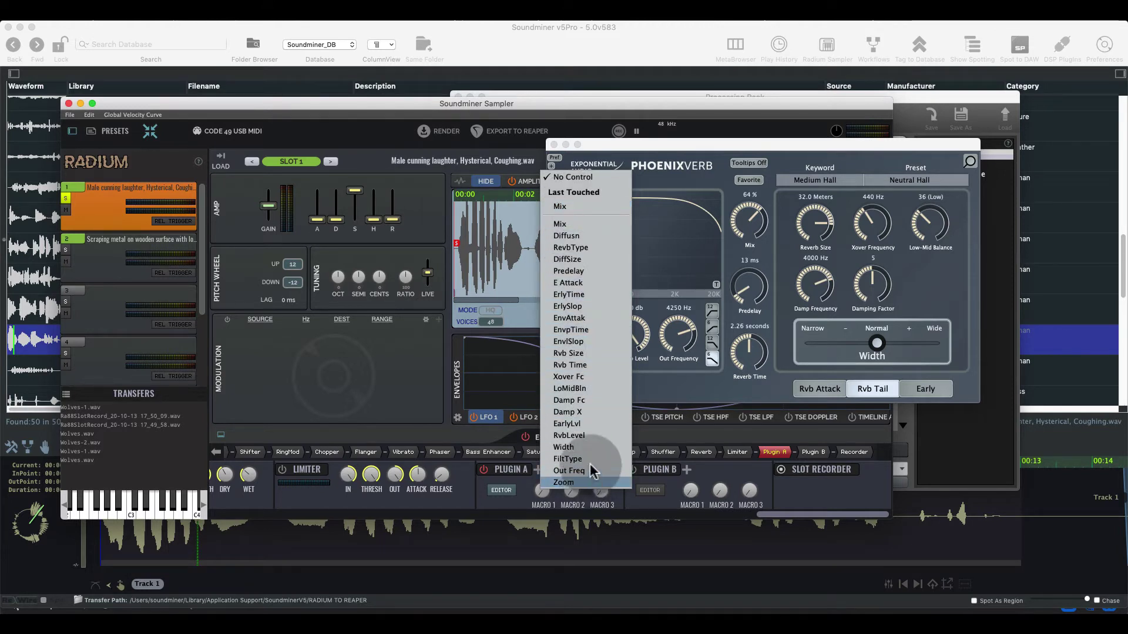
pyautogui.click(583, 203)
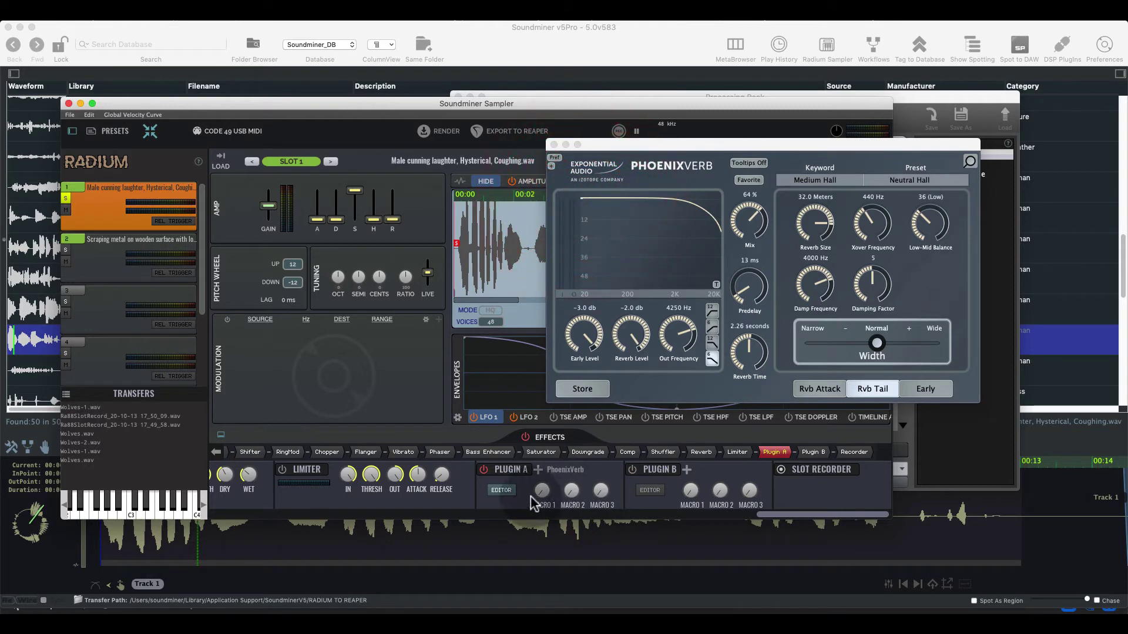
pyautogui.moveTo(540, 490); pyautogui.dragTo(417, 391)
# Add a modulation route and set its source to the learned MIDI CC 119
pyautogui.click(434, 322)
pyautogui.click(242, 332)
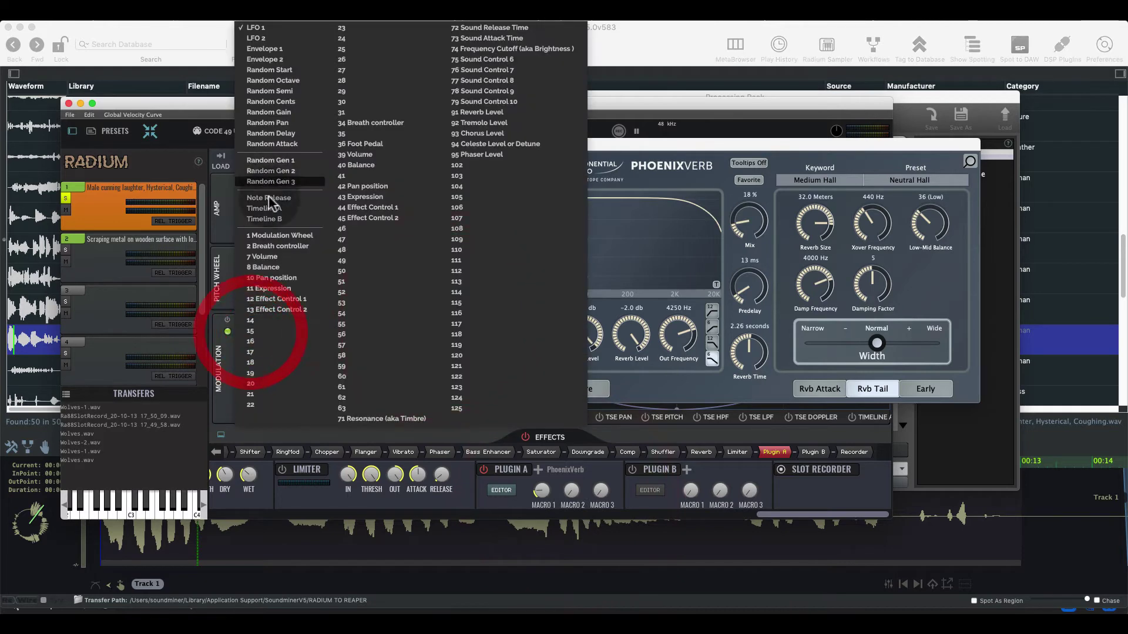
pyautogui.click(259, 394)
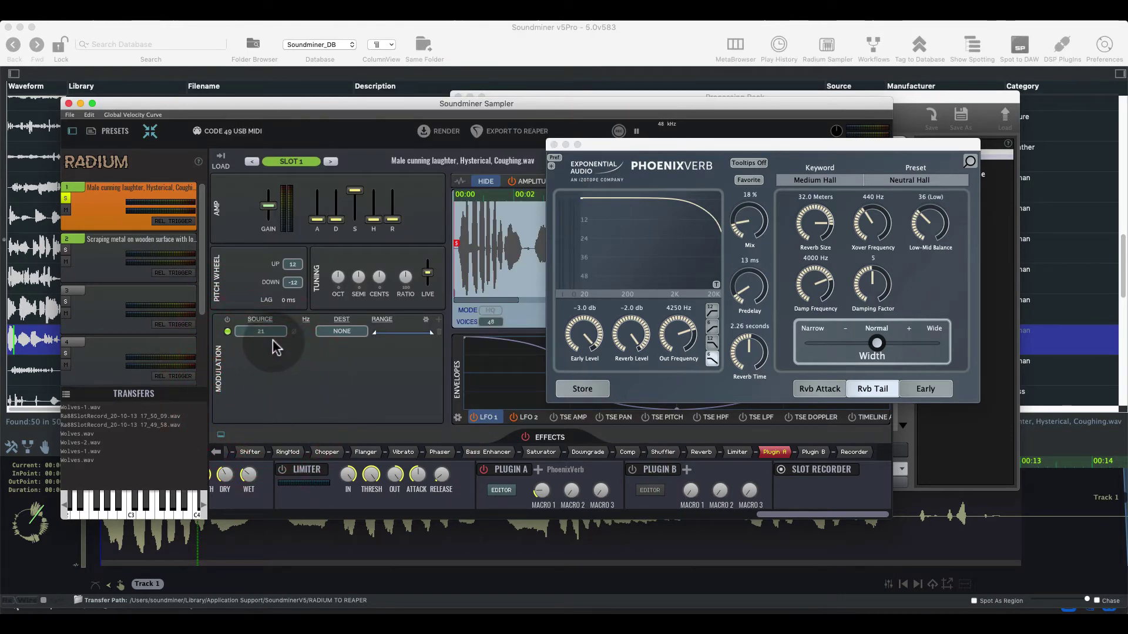
pyautogui.click(71, 115)
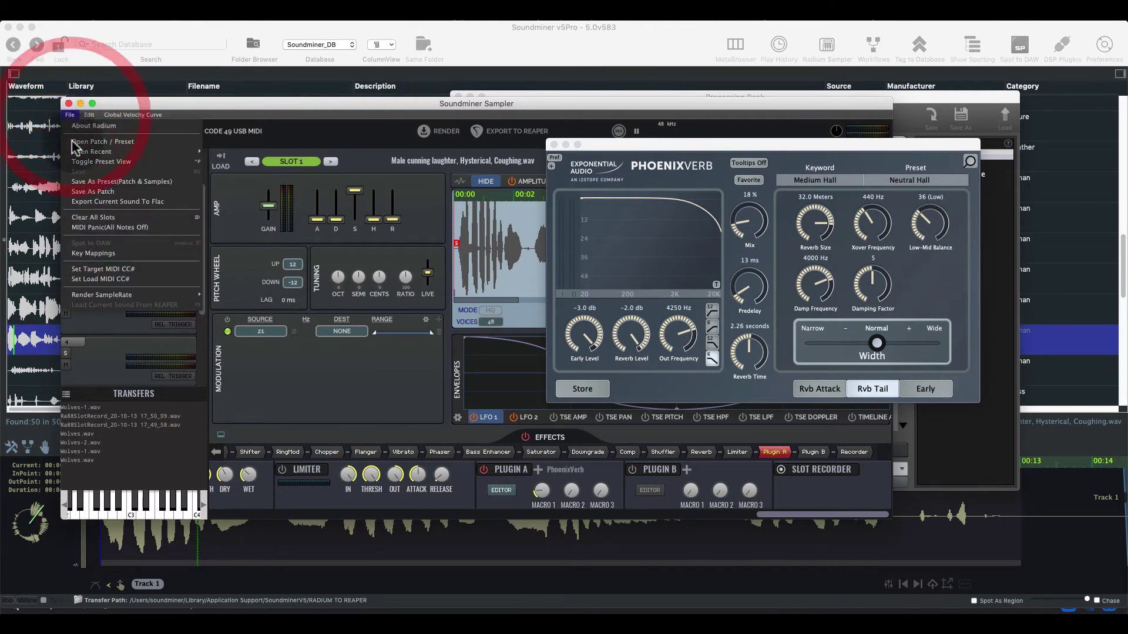
pyautogui.click(115, 269)
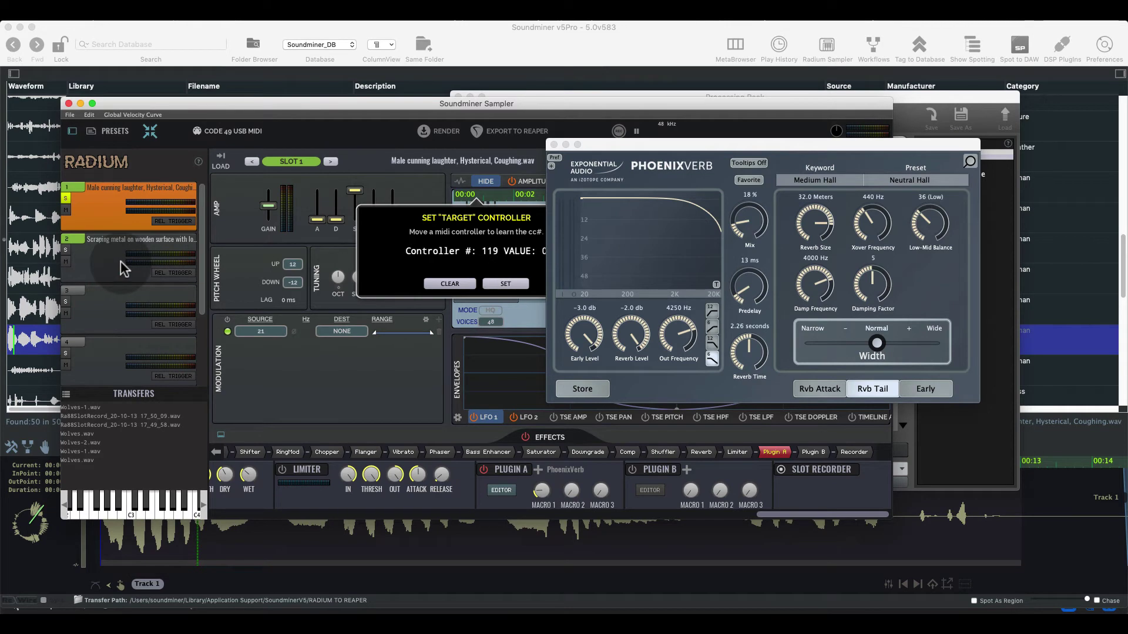
pyautogui.click(308, 369)
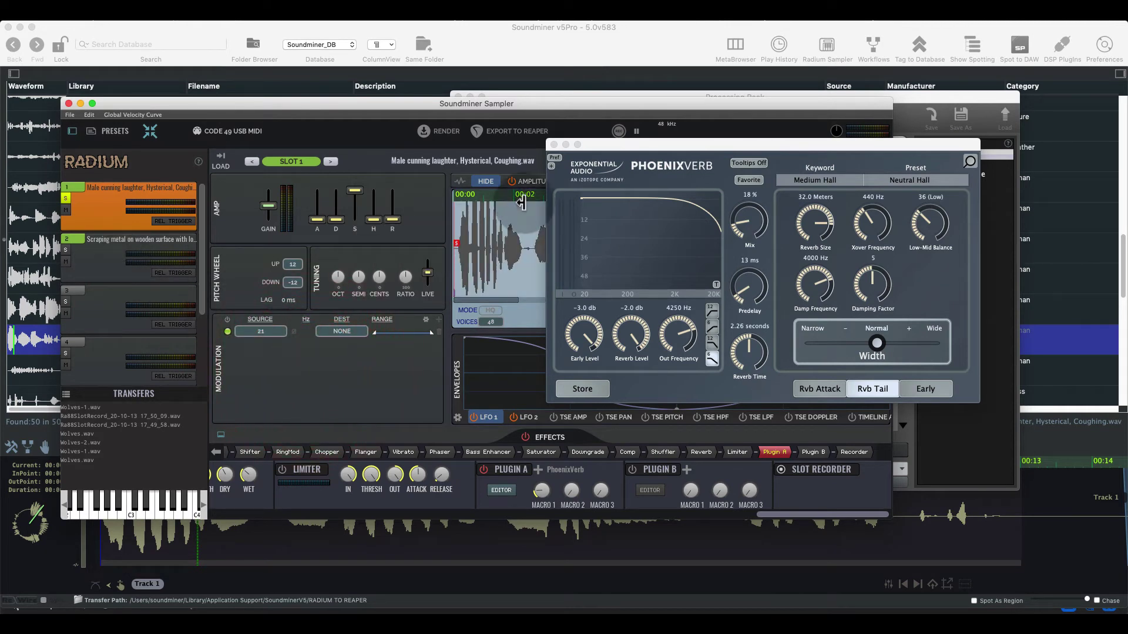
pyautogui.click(259, 330)
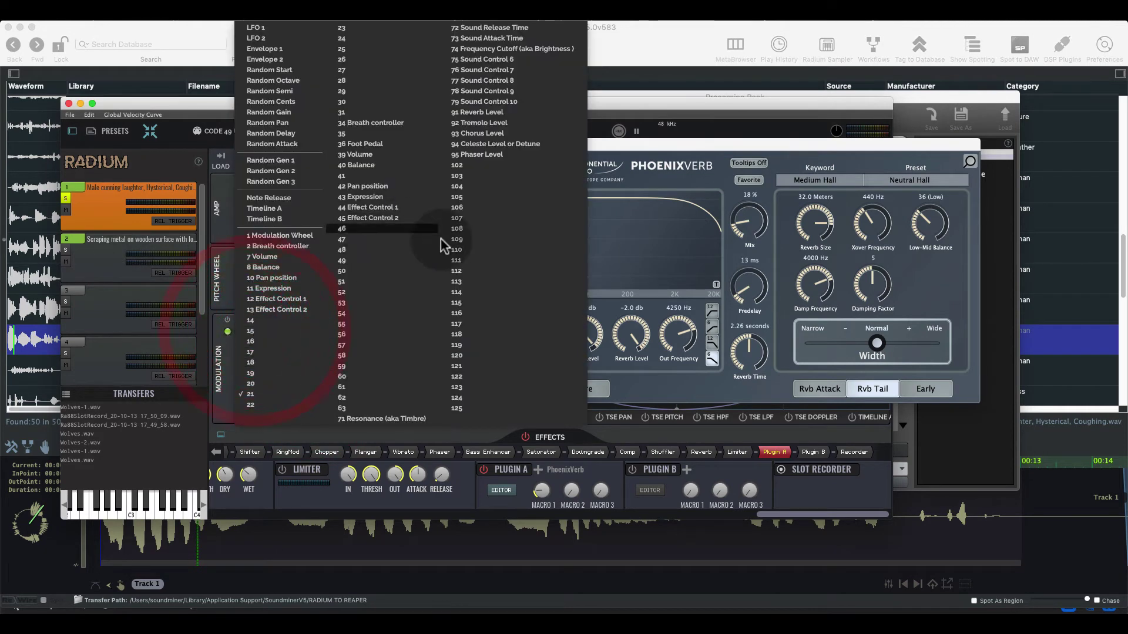
pyautogui.click(484, 346)
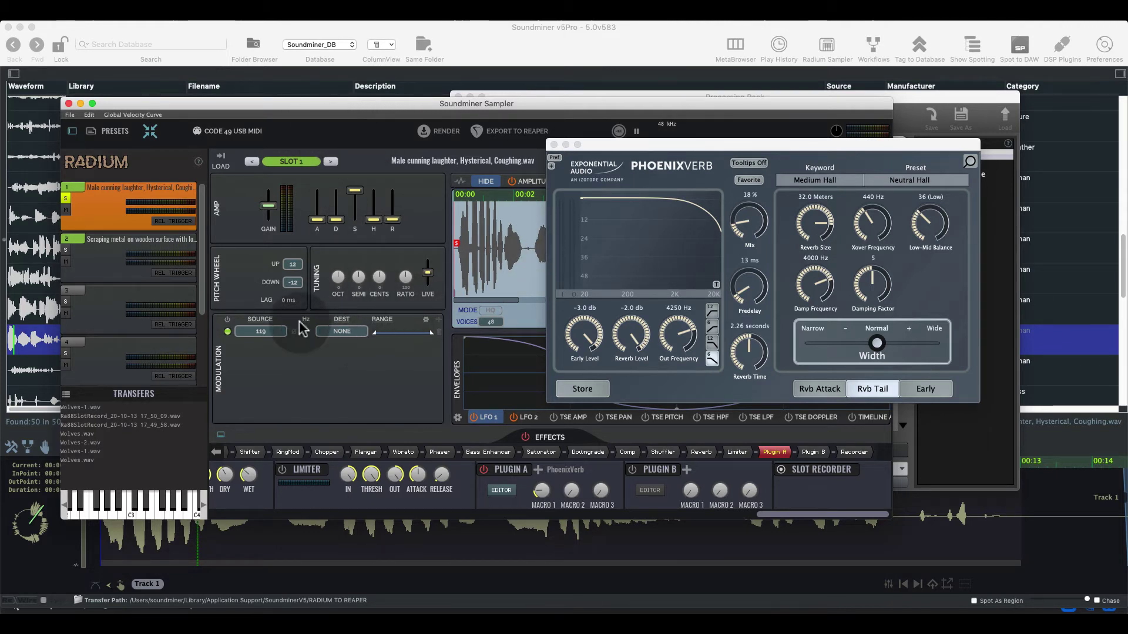
# Set the route's destination to Plugin A's Macro 1
pyautogui.click(333, 331)
pyautogui.moveTo(357, 256)
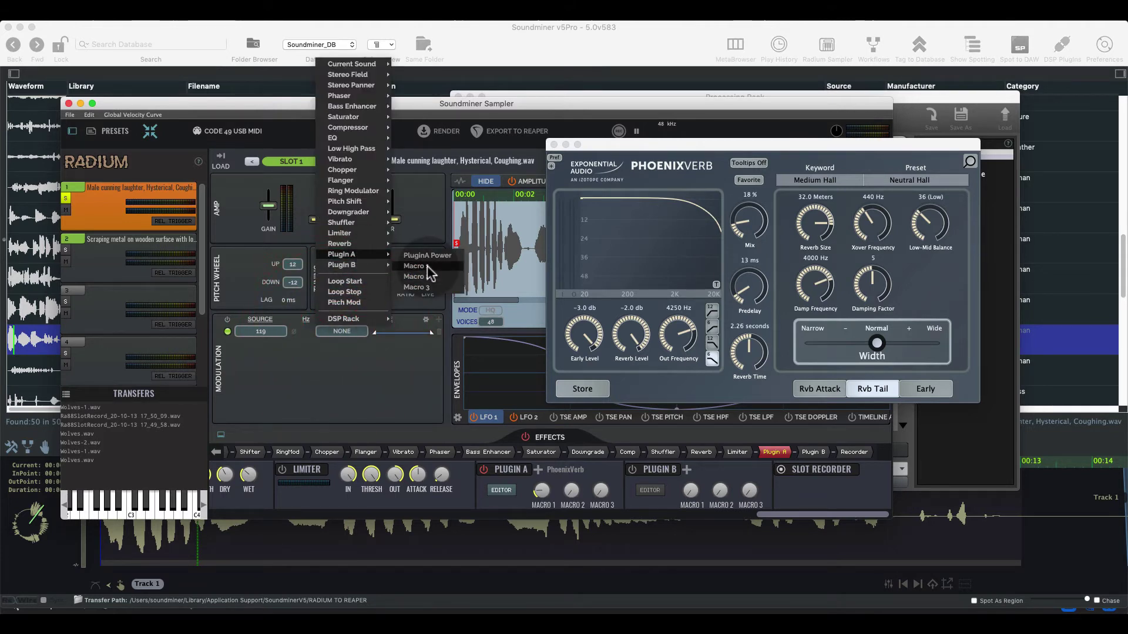
pyautogui.click(427, 265)
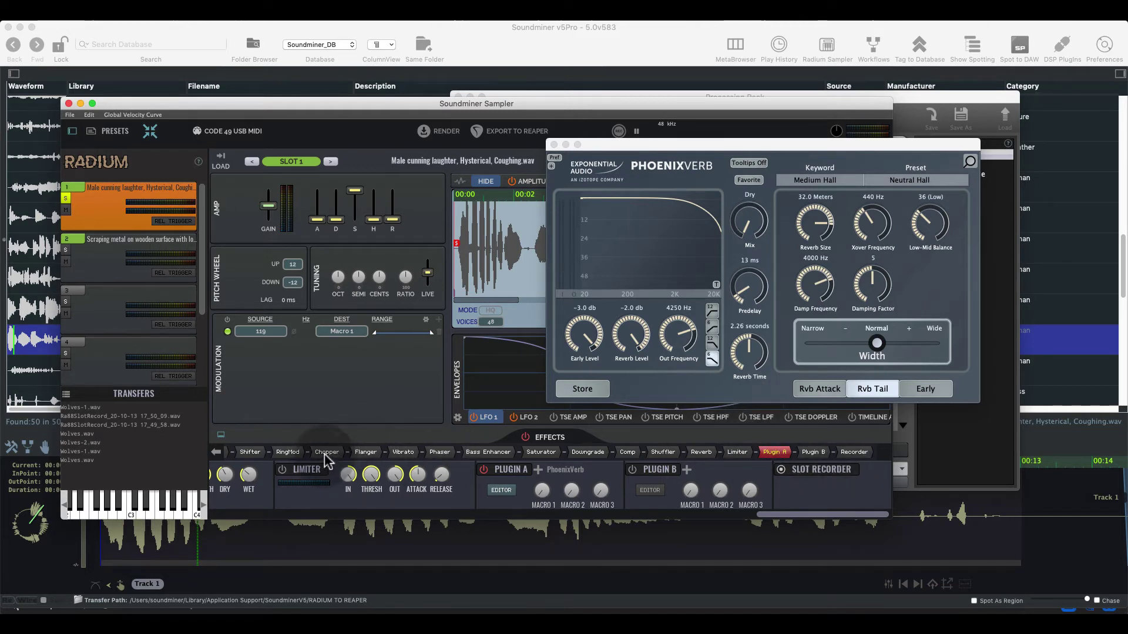
# Place the Chopper just before Plugin A, enable it, and set its rate to 3.132 Hz
pyautogui.moveTo(326, 458); pyautogui.dragTo(729, 464)
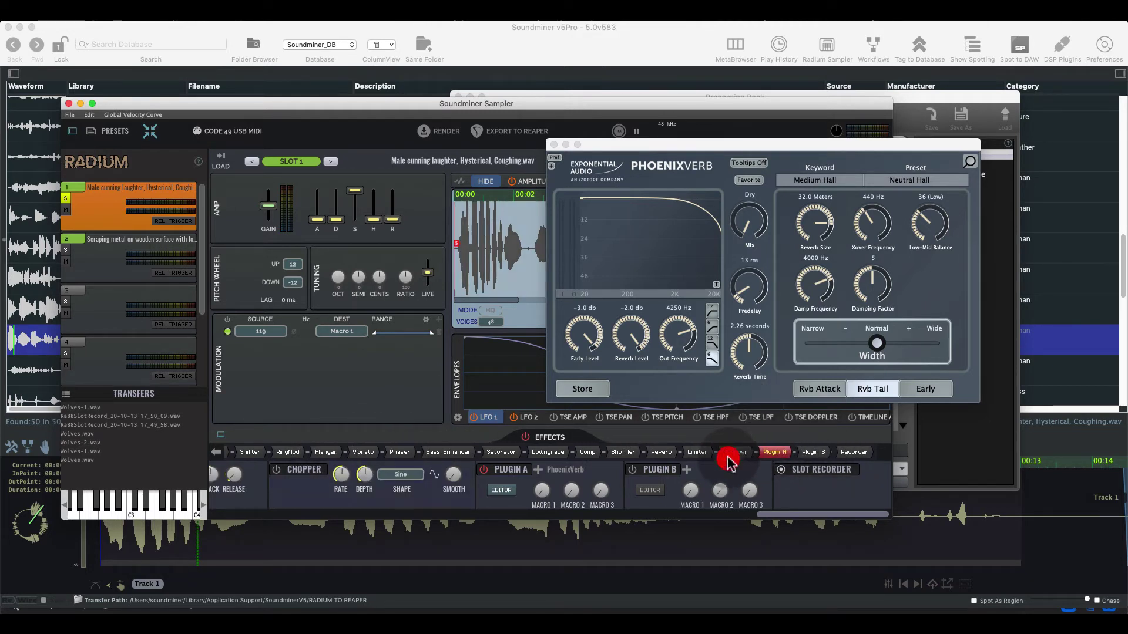
pyautogui.click(729, 454)
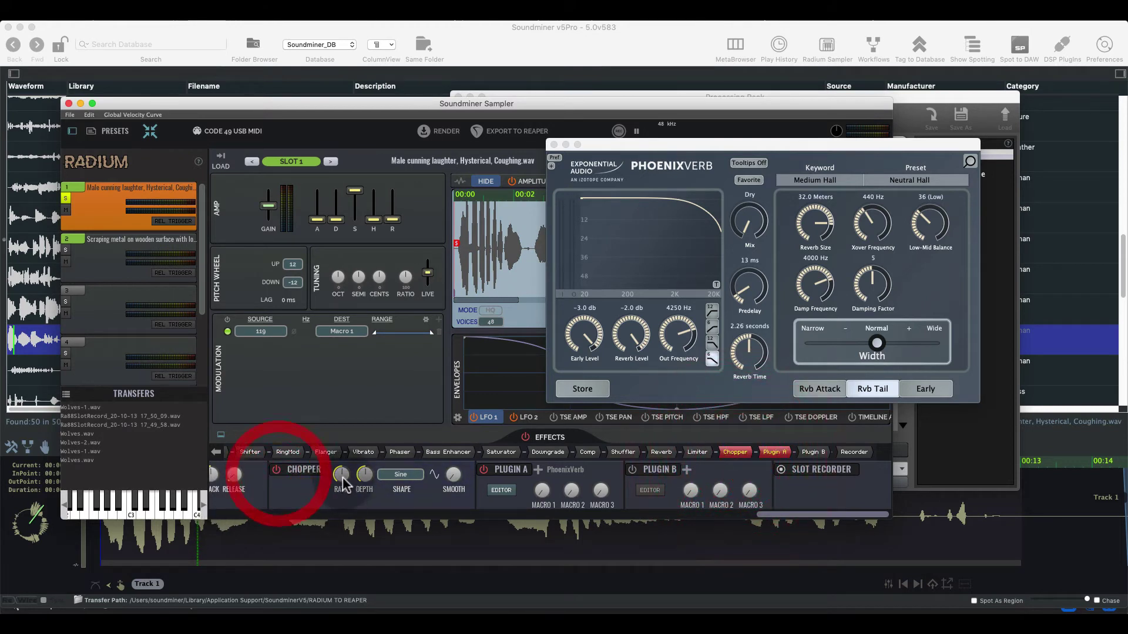
pyautogui.moveTo(343, 483); pyautogui.dragTo(342, 496)
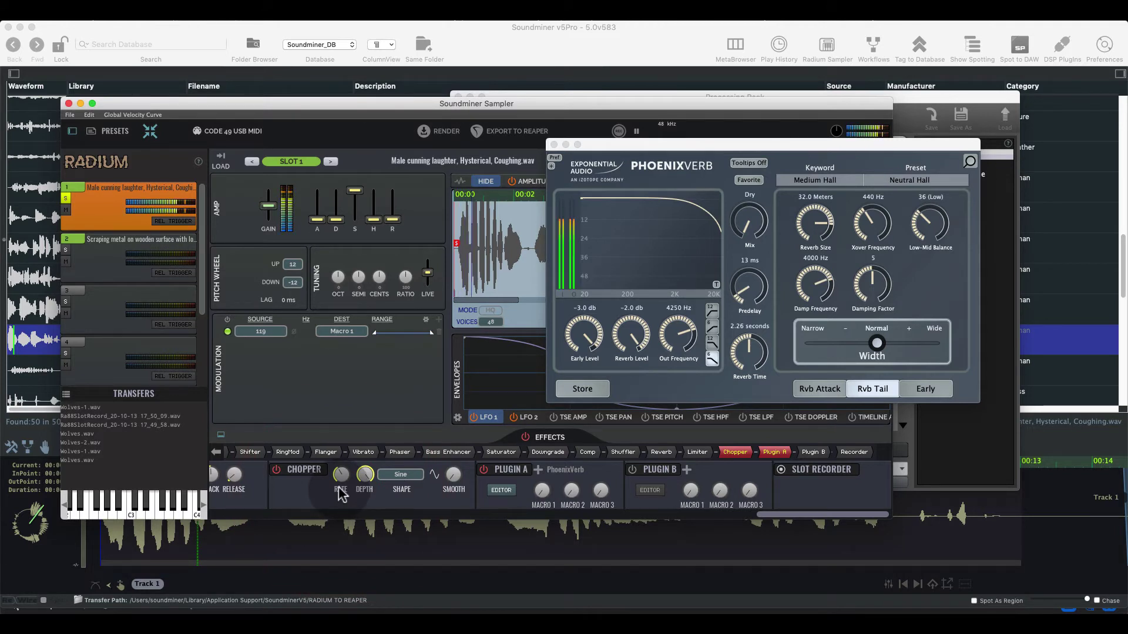
pyautogui.moveTo(342, 496)
pyautogui.mouseDown()
pyautogui.moveTo(345, 406)
pyautogui.moveTo(342, 481)
pyautogui.mouseUp()
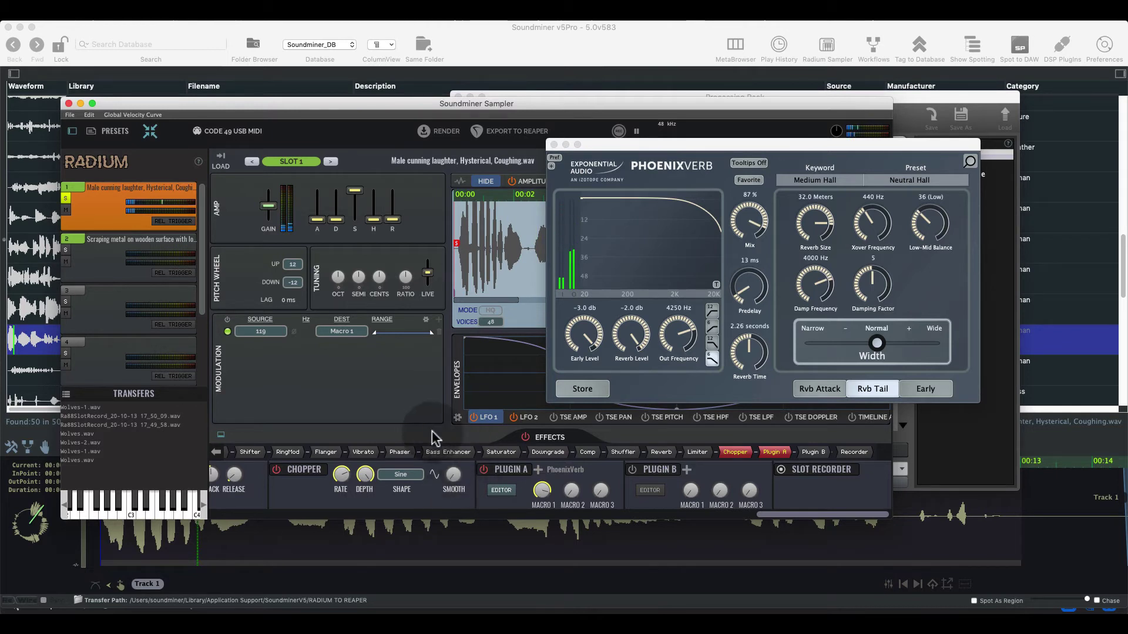
# Move the Chopper after Plugin A in the chain and unsolo slot 1
pyautogui.moveTo(738, 452); pyautogui.dragTo(779, 464)
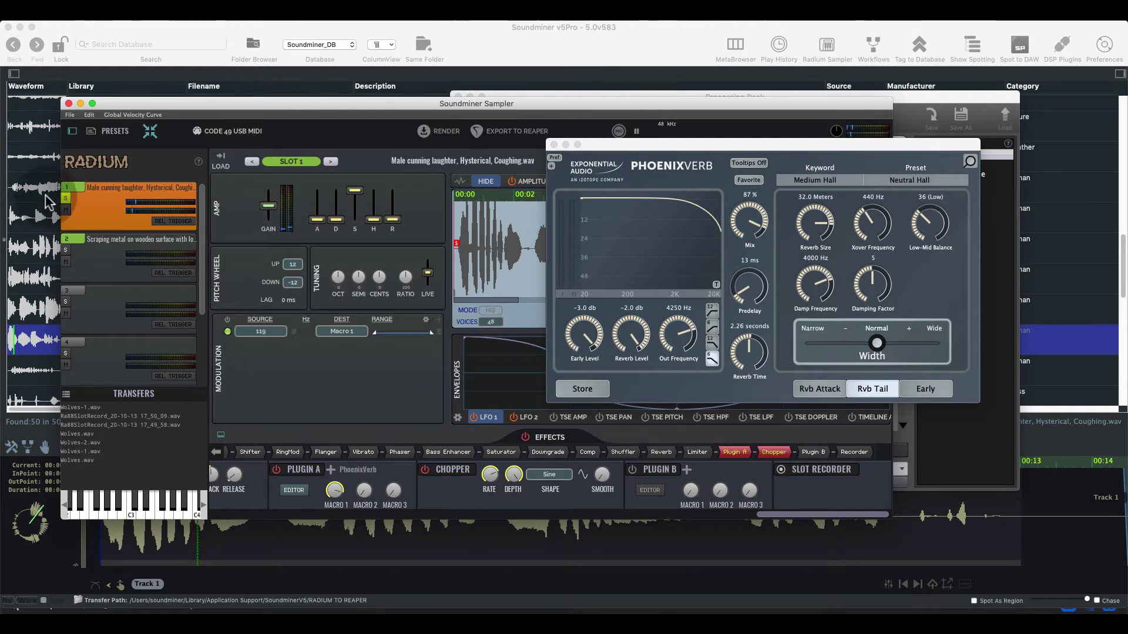
pyautogui.click(66, 198)
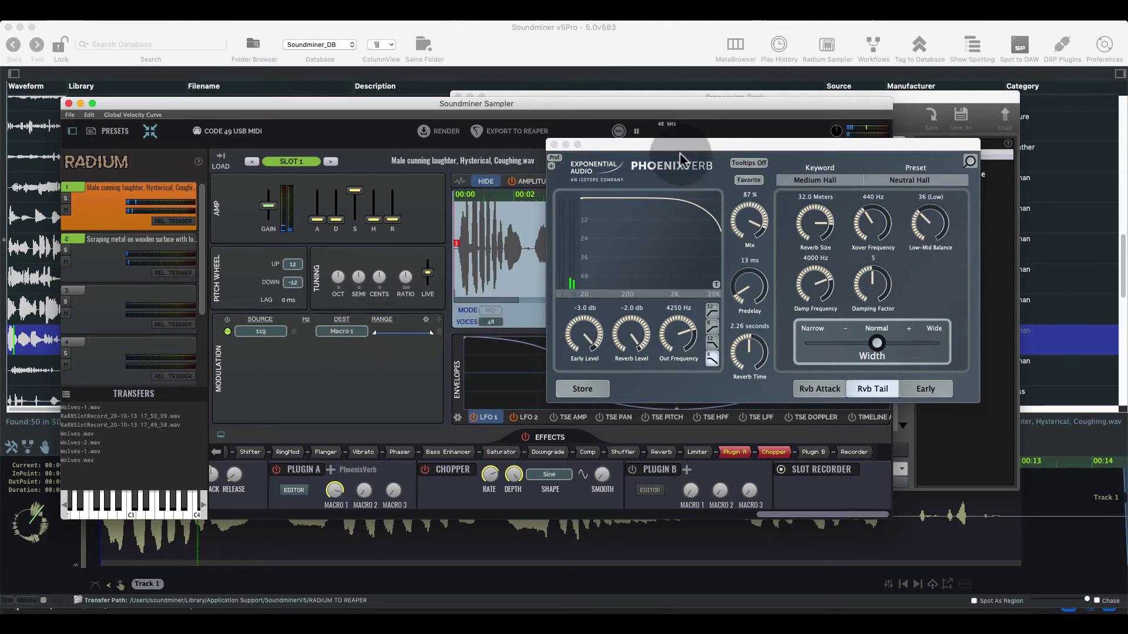
# Move the PhoenixVerb window down-left, then up off the effects, and solo then unsolo slot 1
pyautogui.moveTo(679, 153); pyautogui.dragTo(583, 230)
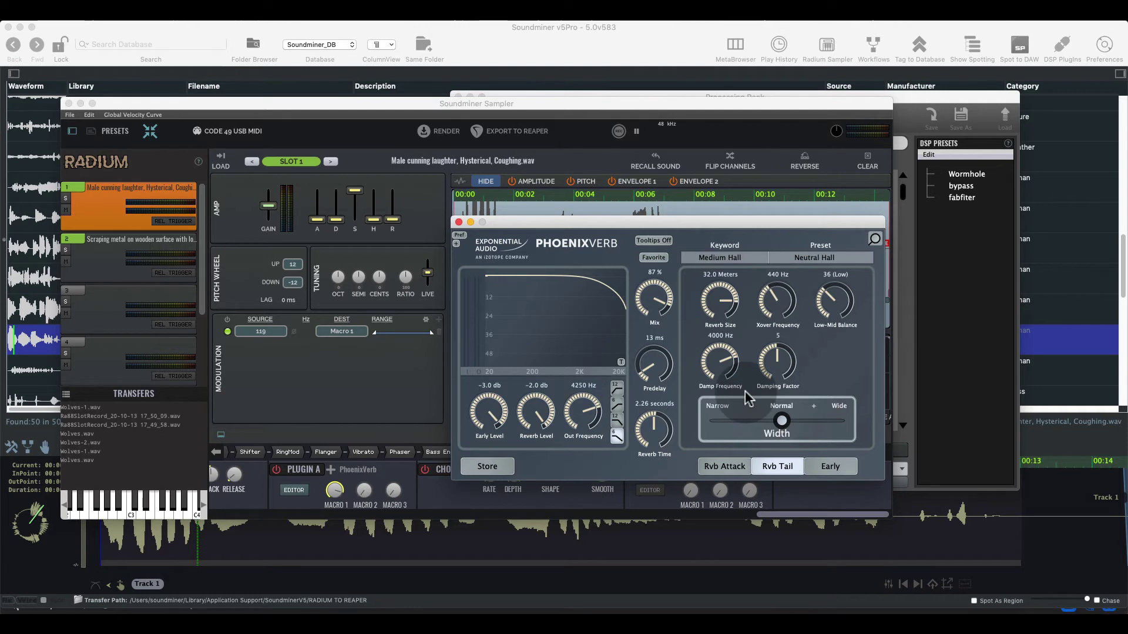
pyautogui.moveTo(676, 227); pyautogui.dragTo(672, 167)
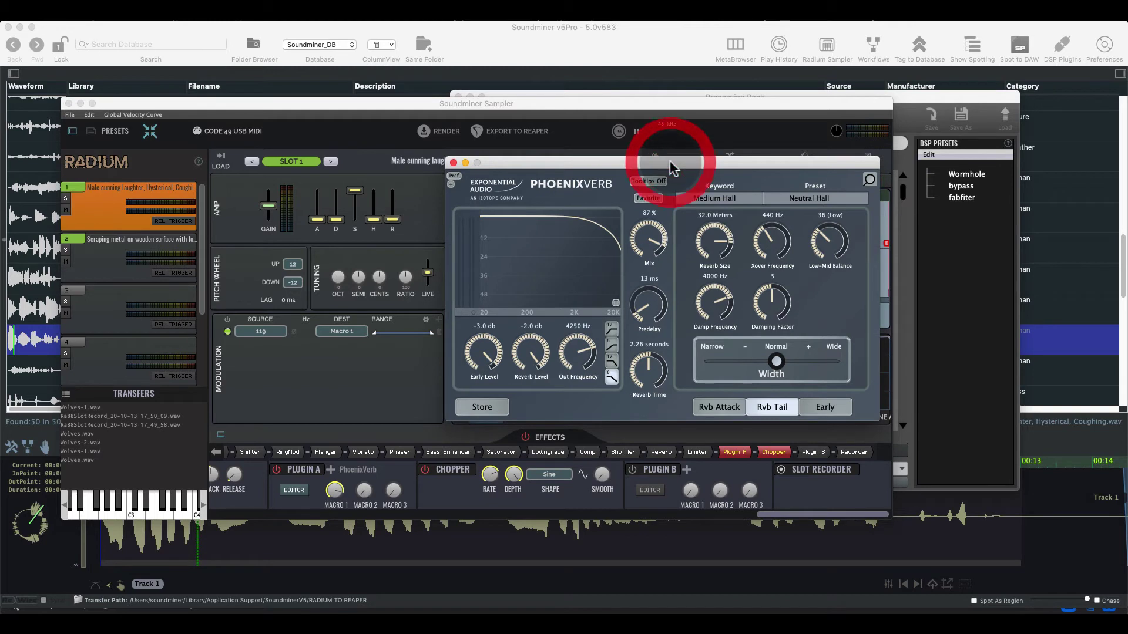
pyautogui.click(65, 199)
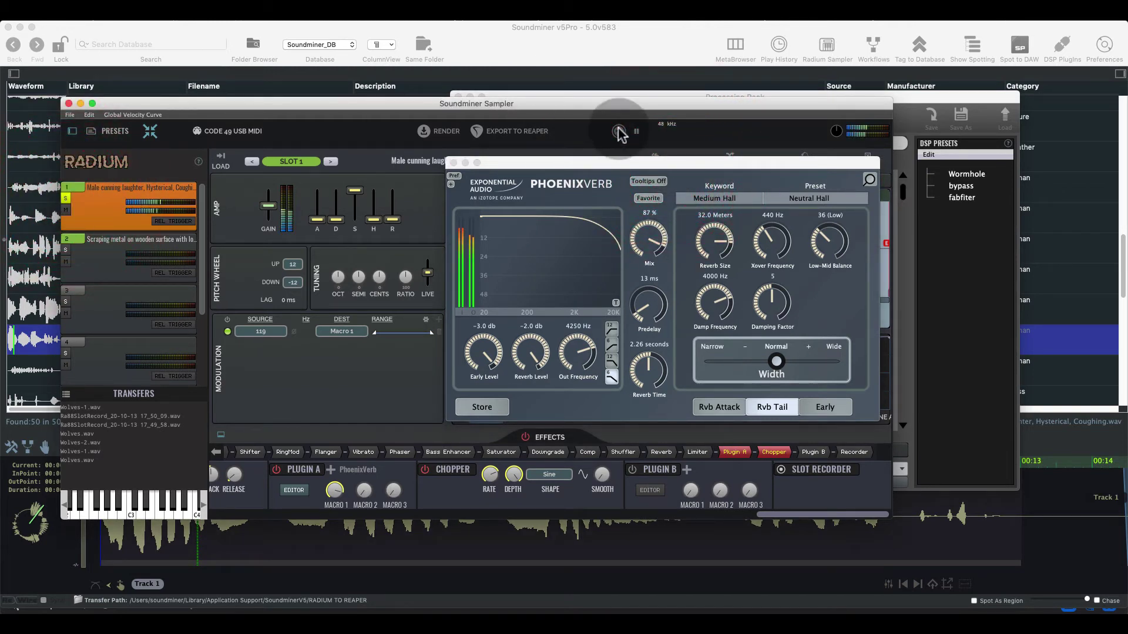
pyautogui.click(65, 200)
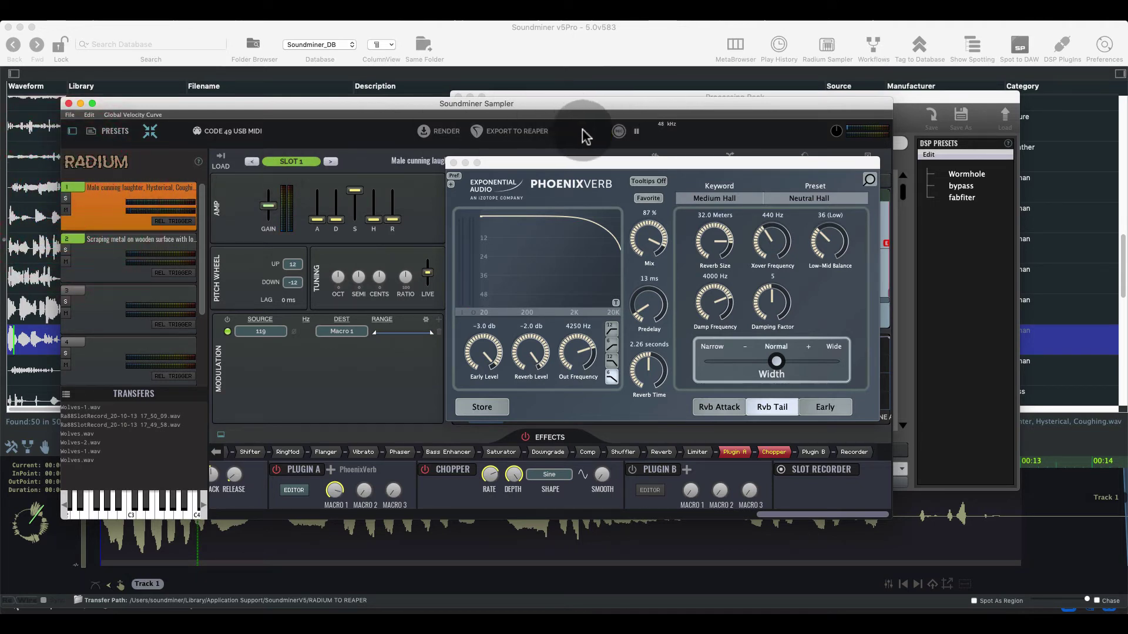
# Switch on the Slot Recorder and record several takes of slot 1's processed sound
pyautogui.click(853, 452)
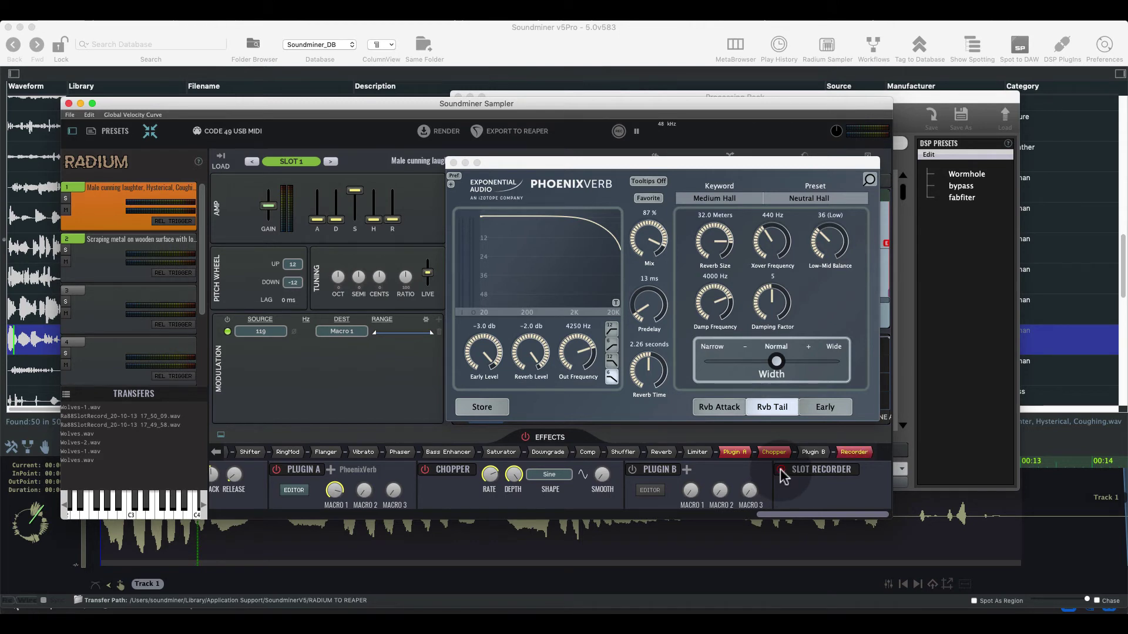
pyautogui.click(781, 470)
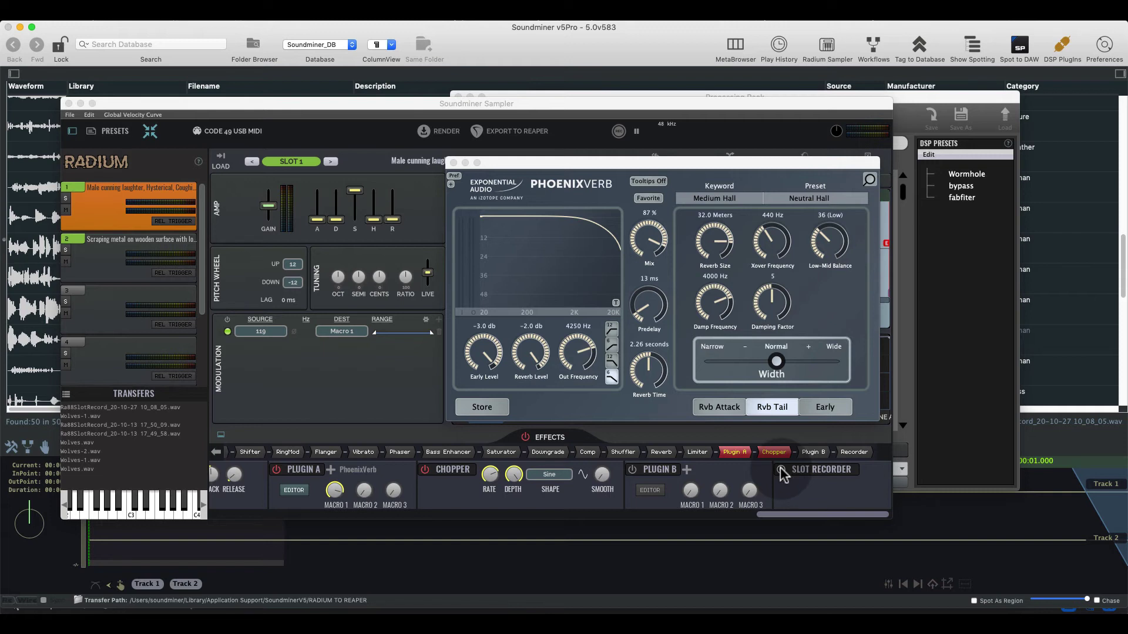
pyautogui.click(781, 470)
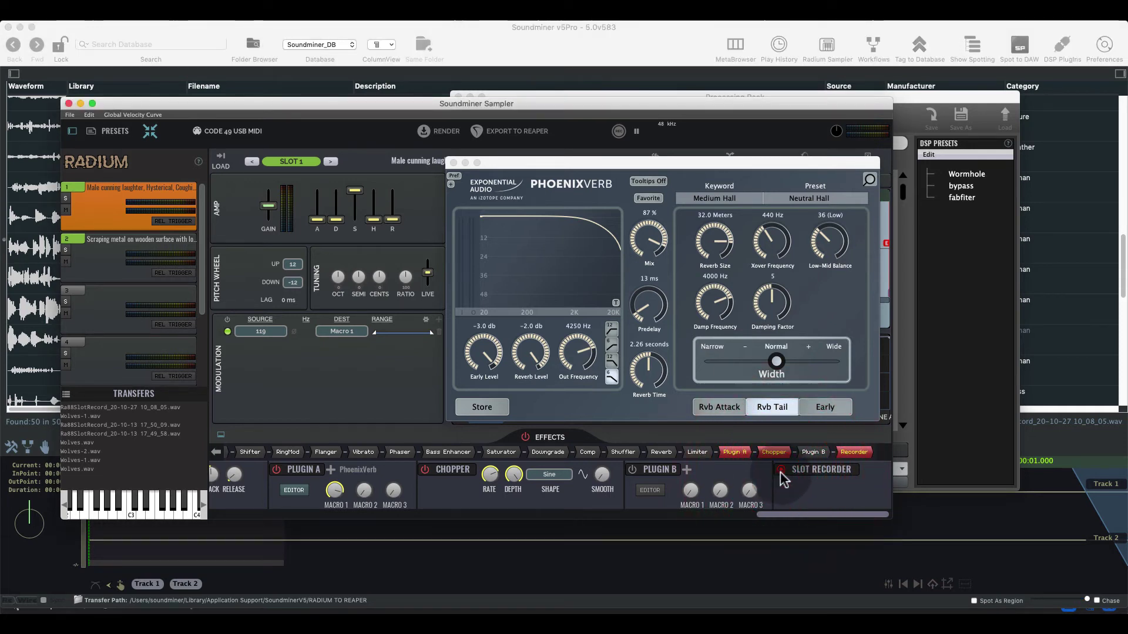
pyautogui.click(781, 470)
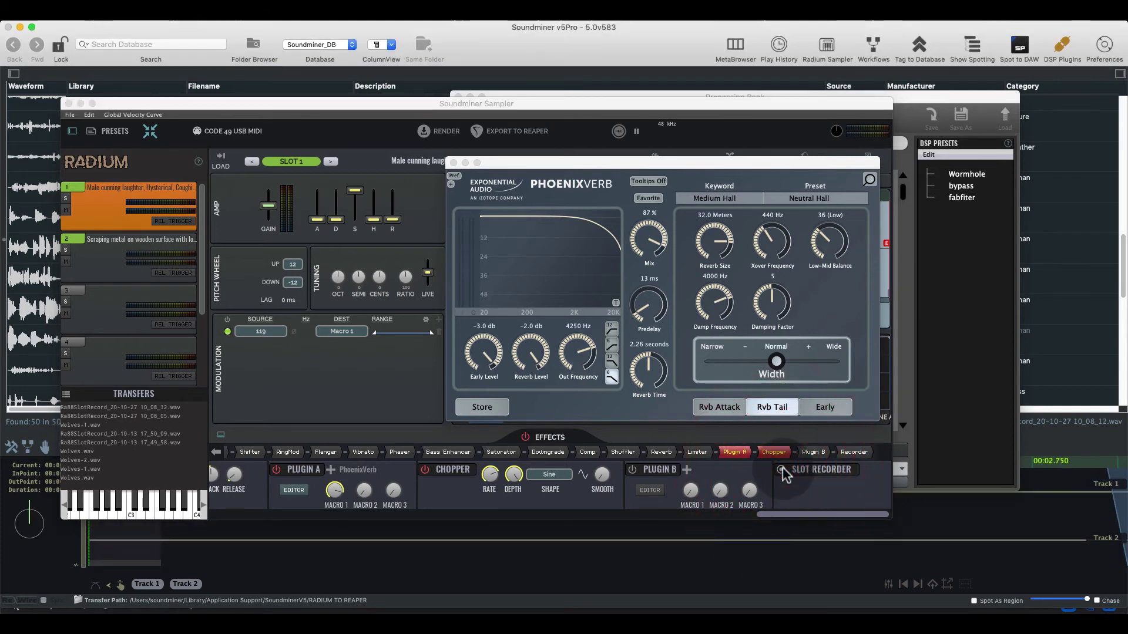
pyautogui.click(109, 339)
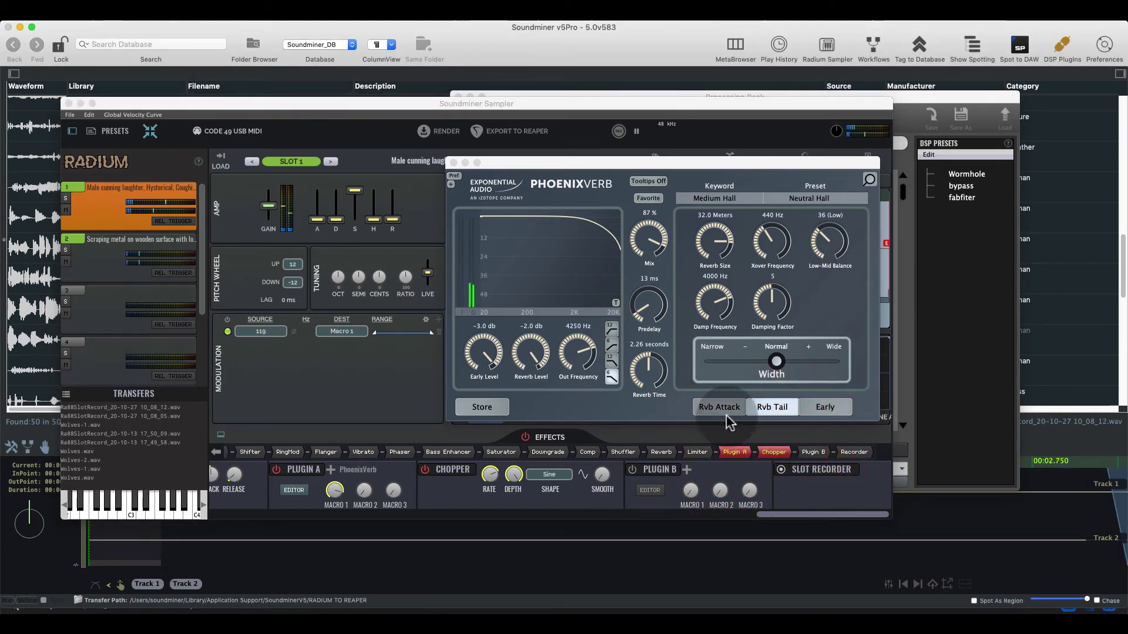
pyautogui.click(781, 472)
pyautogui.click(782, 472)
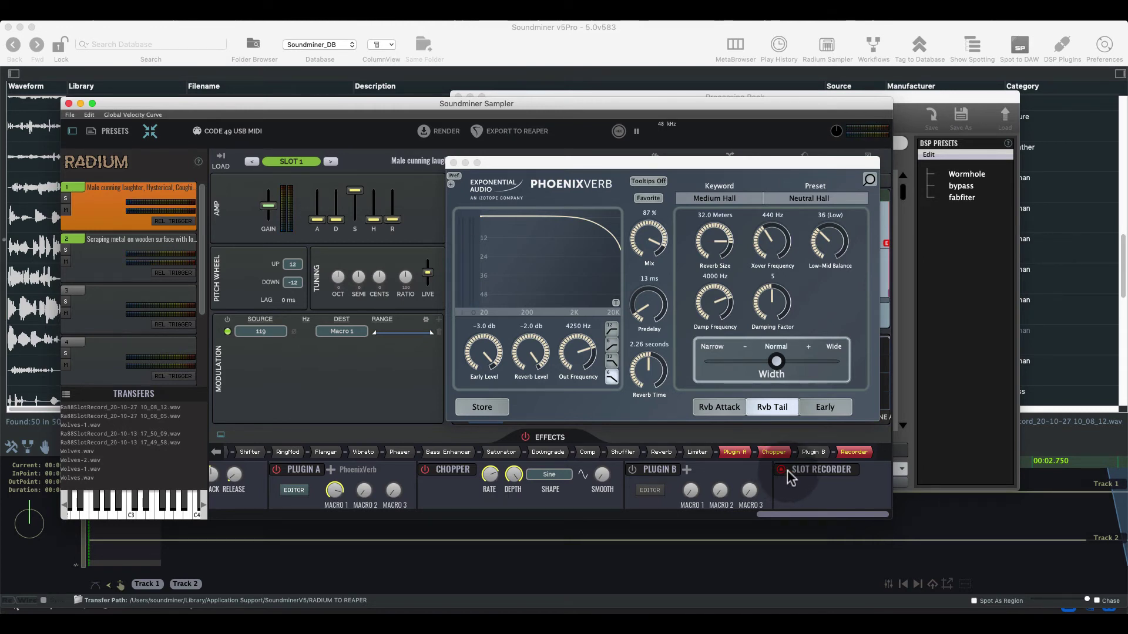
# Stop the recording and play back the new take's waveform on Track 2
pyautogui.click(781, 473)
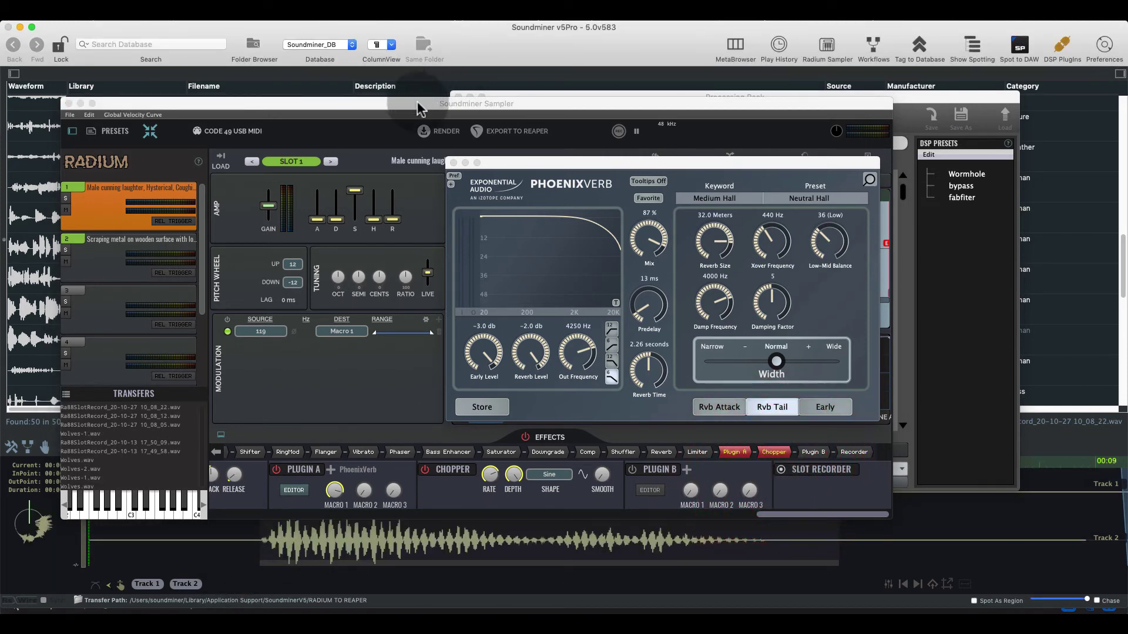
pyautogui.moveTo(418, 103); pyautogui.dragTo(568, 43)
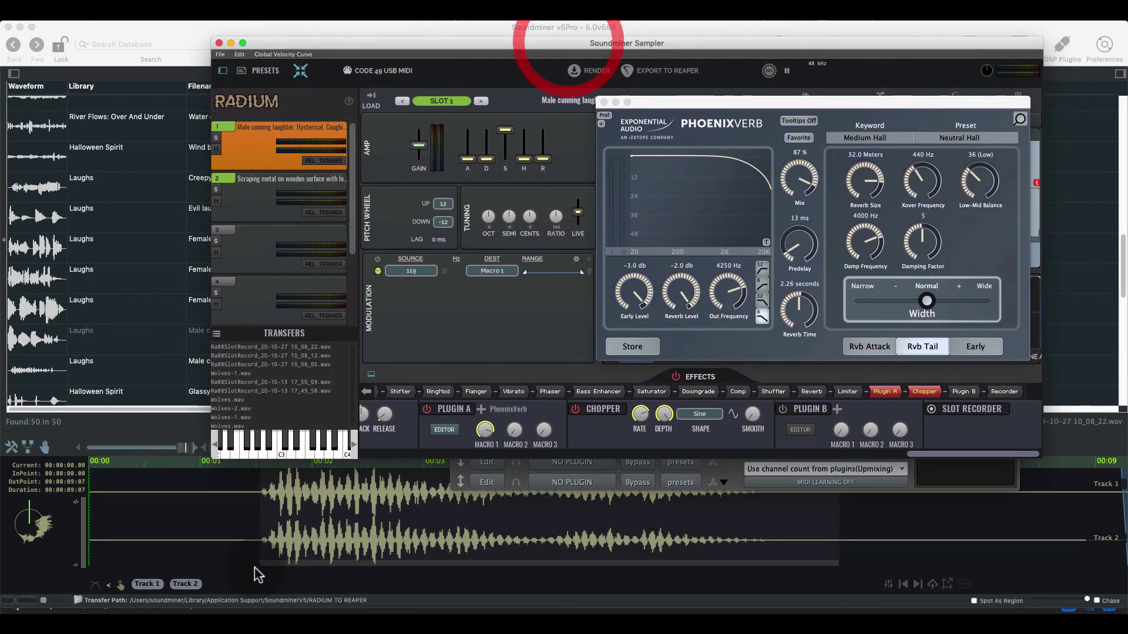
pyautogui.click(227, 536)
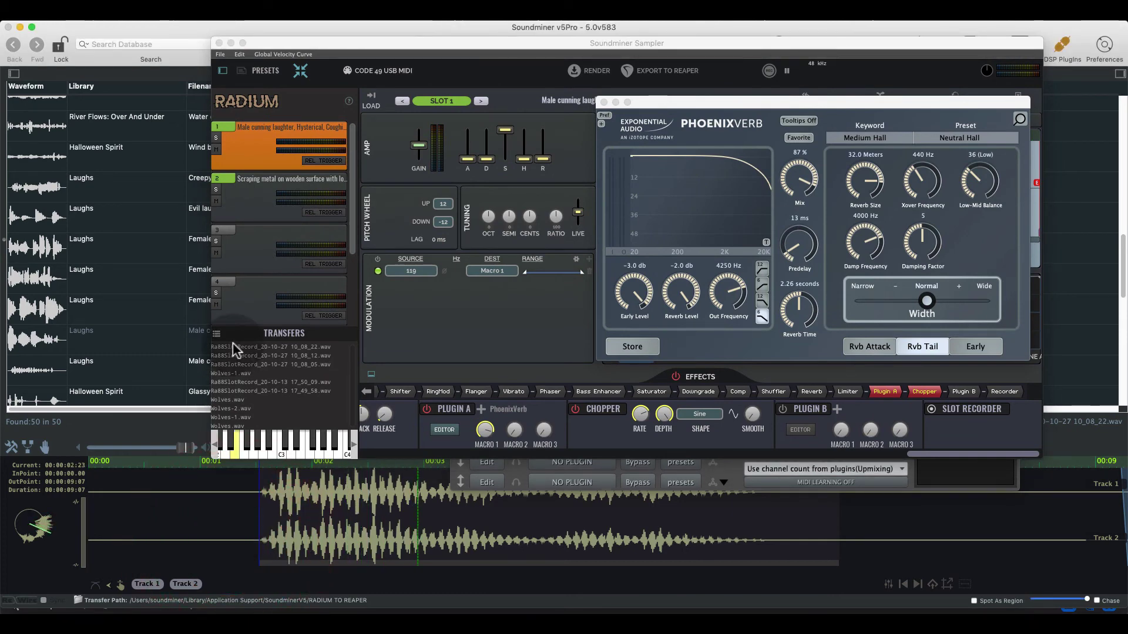
pyautogui.click(254, 187)
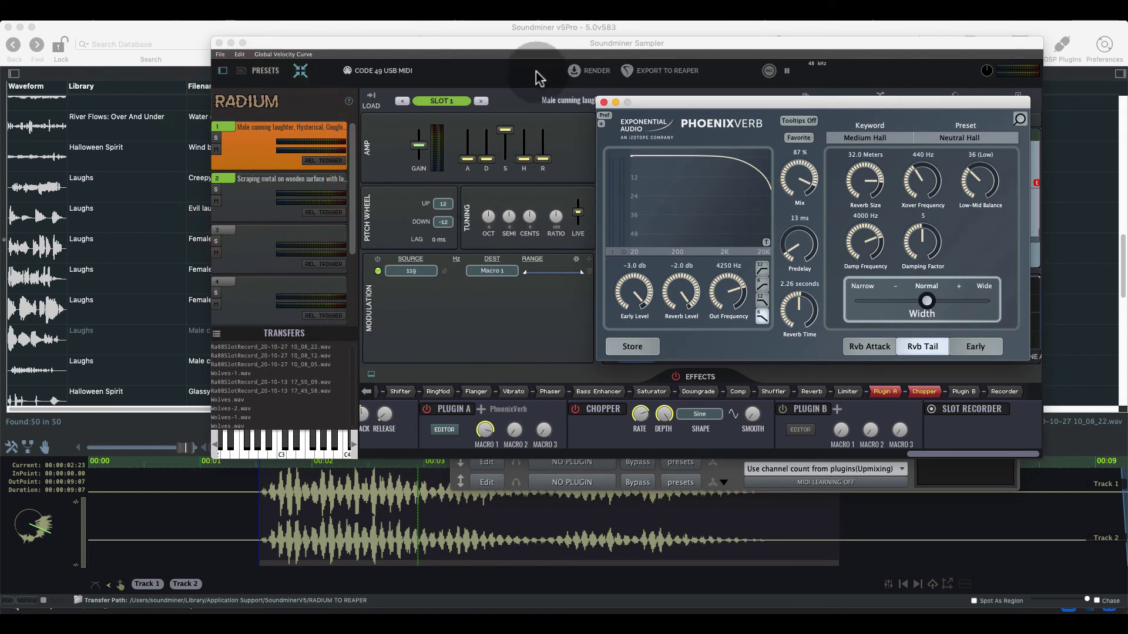
# Select the newest 10_08_22 take in Transfers and return the sampler window to its place
pyautogui.click(251, 348)
pyautogui.click(252, 353)
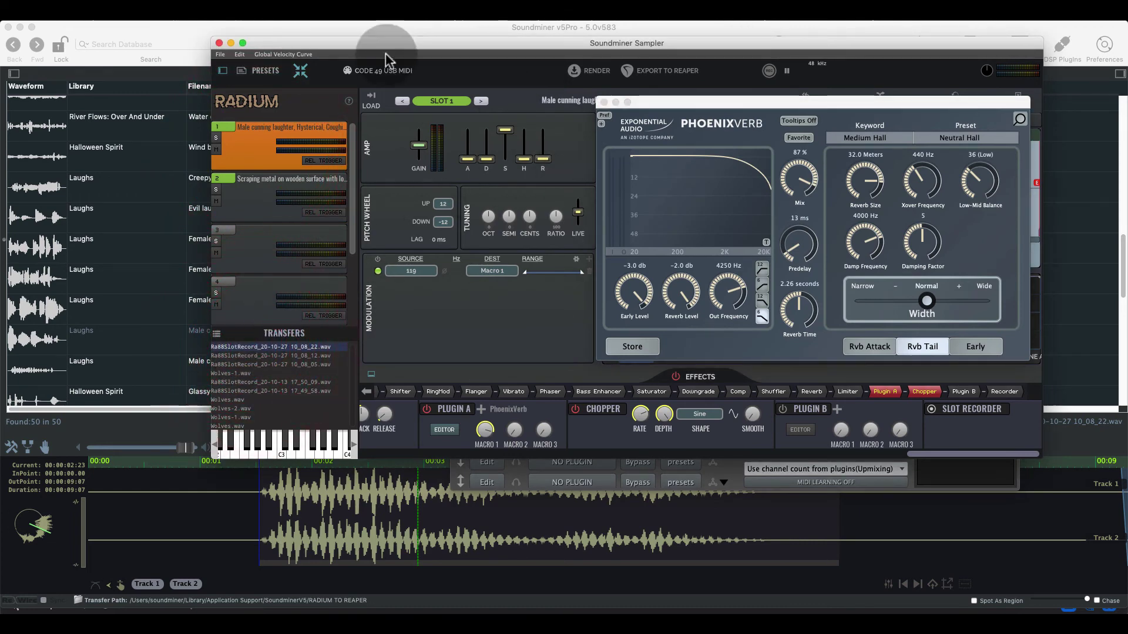
pyautogui.moveTo(394, 44); pyautogui.dragTo(292, 85)
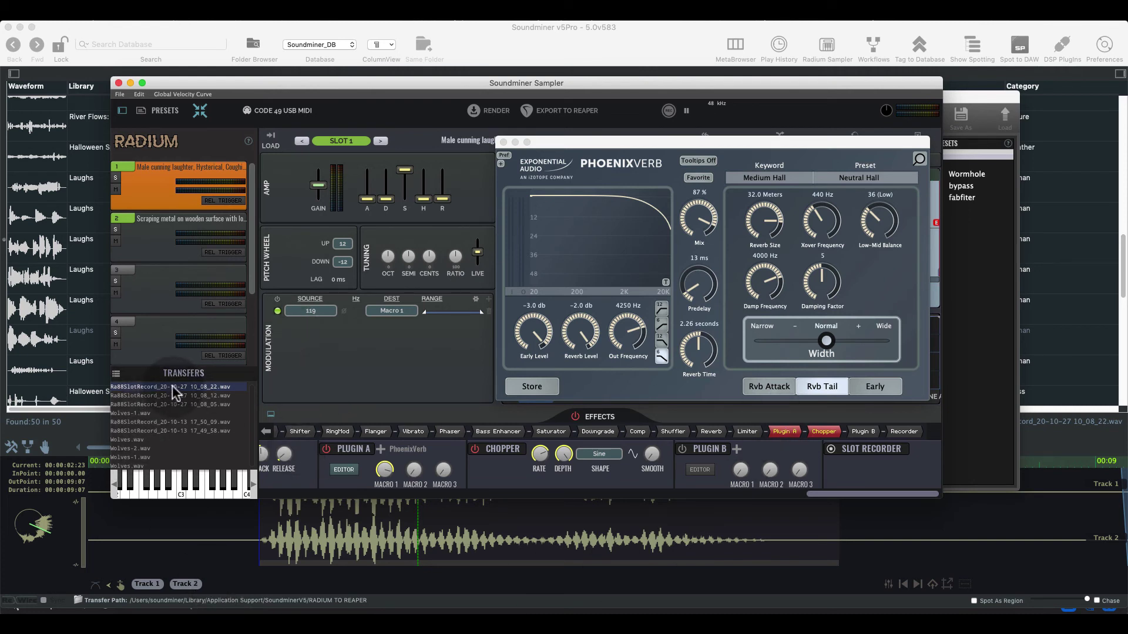
# Load the 10_08_22 recording into slot 3 and start it at about 1.5 seconds
pyautogui.click(123, 386)
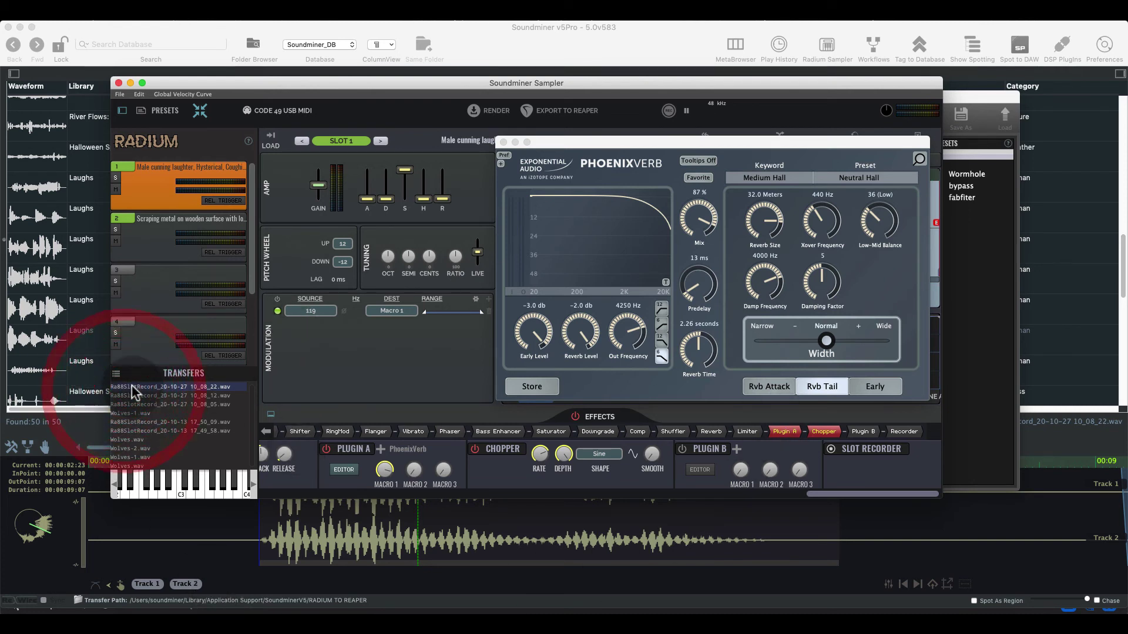
pyautogui.moveTo(132, 385); pyautogui.dragTo(137, 294)
pyautogui.click(137, 293)
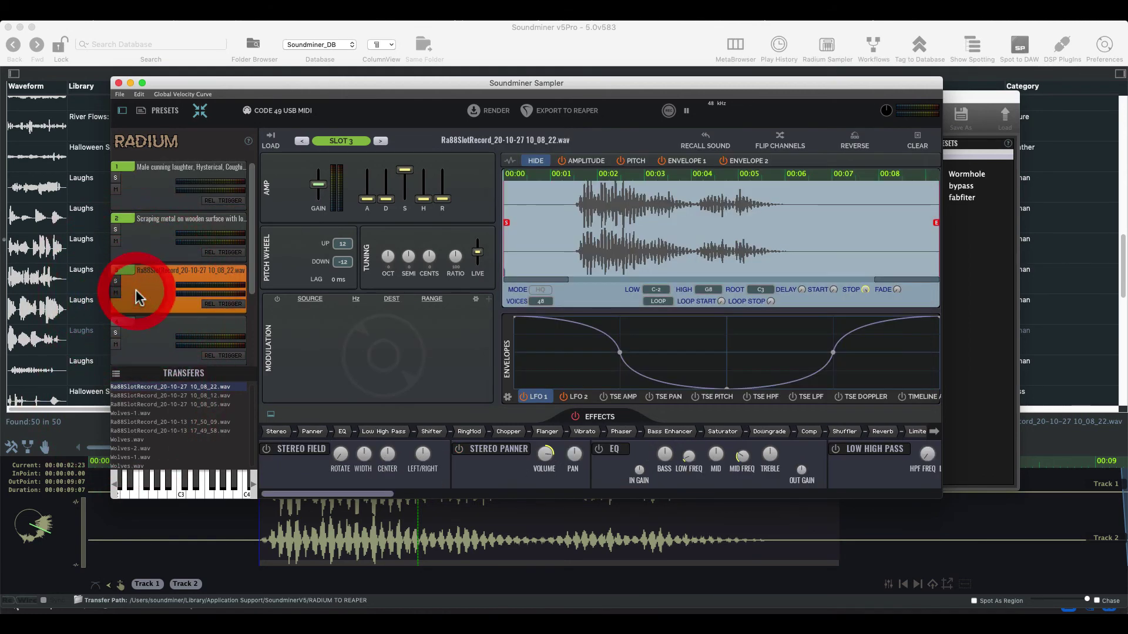
pyautogui.moveTo(506, 223); pyautogui.dragTo(576, 228)
# Solo slot 3 and lower its gain to about -14 dB
pyautogui.click(116, 283)
pyautogui.click(116, 282)
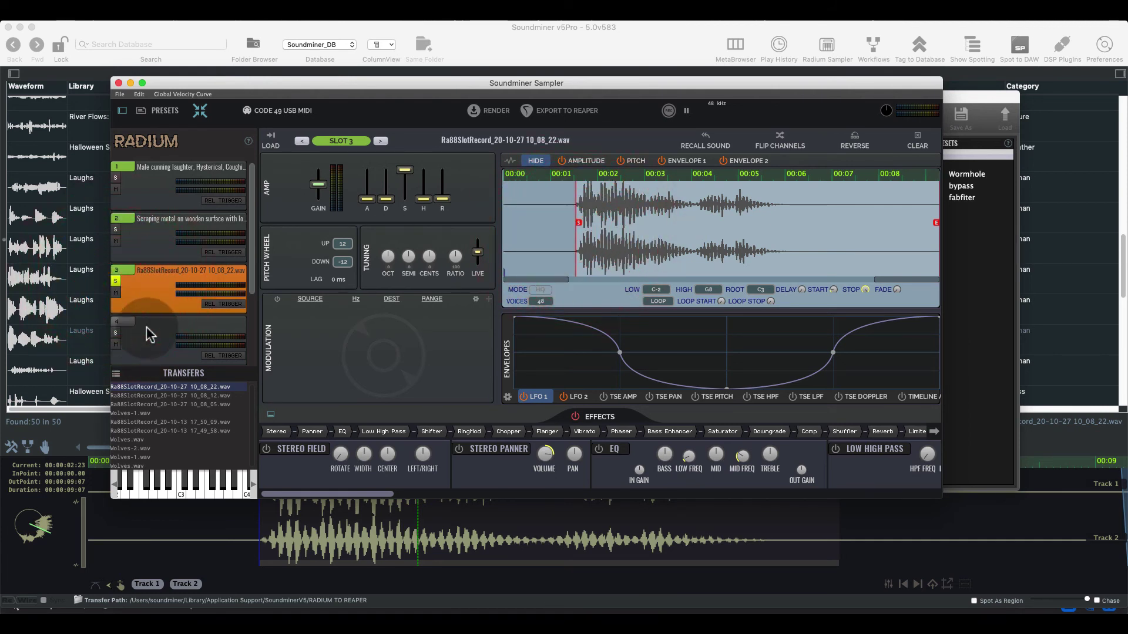
pyautogui.moveTo(318, 186); pyautogui.dragTo(319, 190)
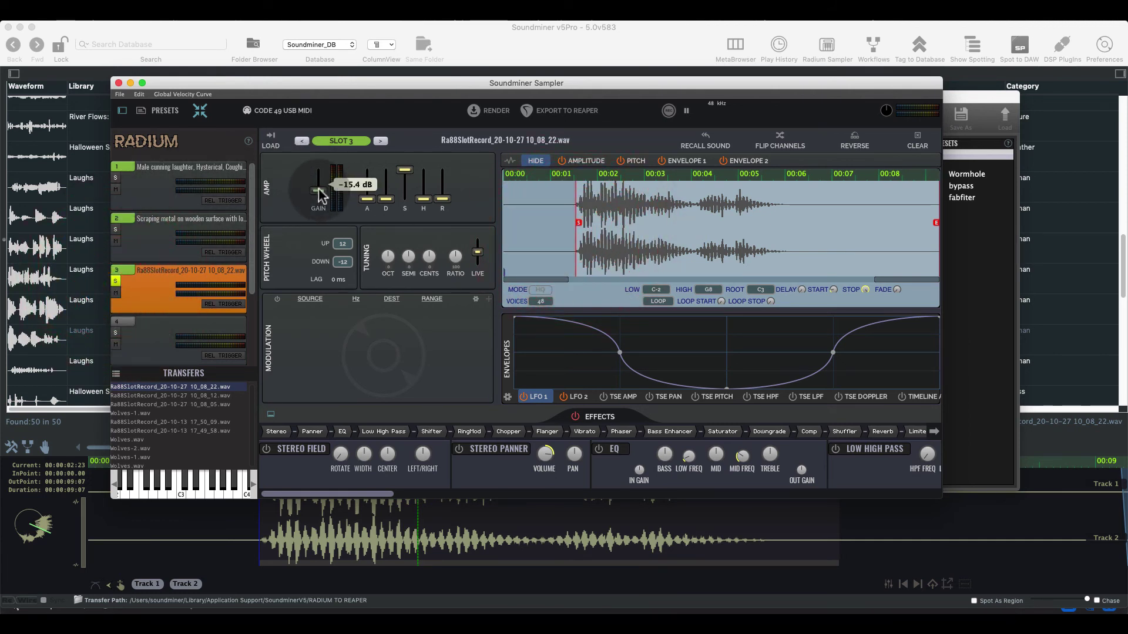
pyautogui.click(319, 193)
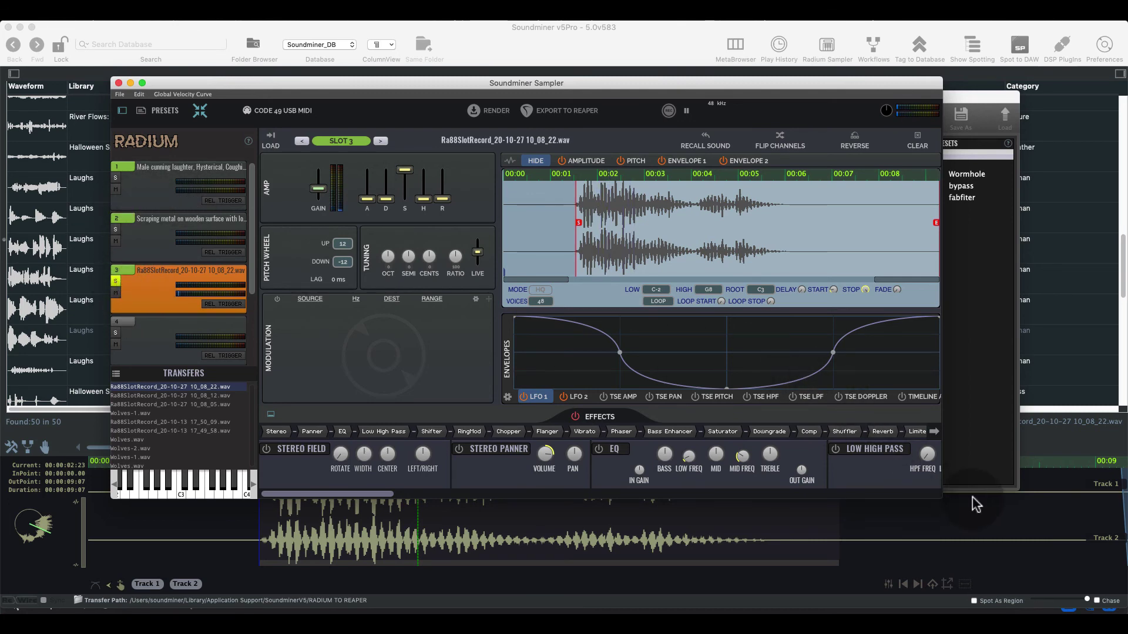
# Enlarge the sampler window and scroll slot 3's effects strip to the Slot Recorder
pyautogui.moveTo(941, 498); pyautogui.dragTo(993, 505)
pyautogui.click(986, 438)
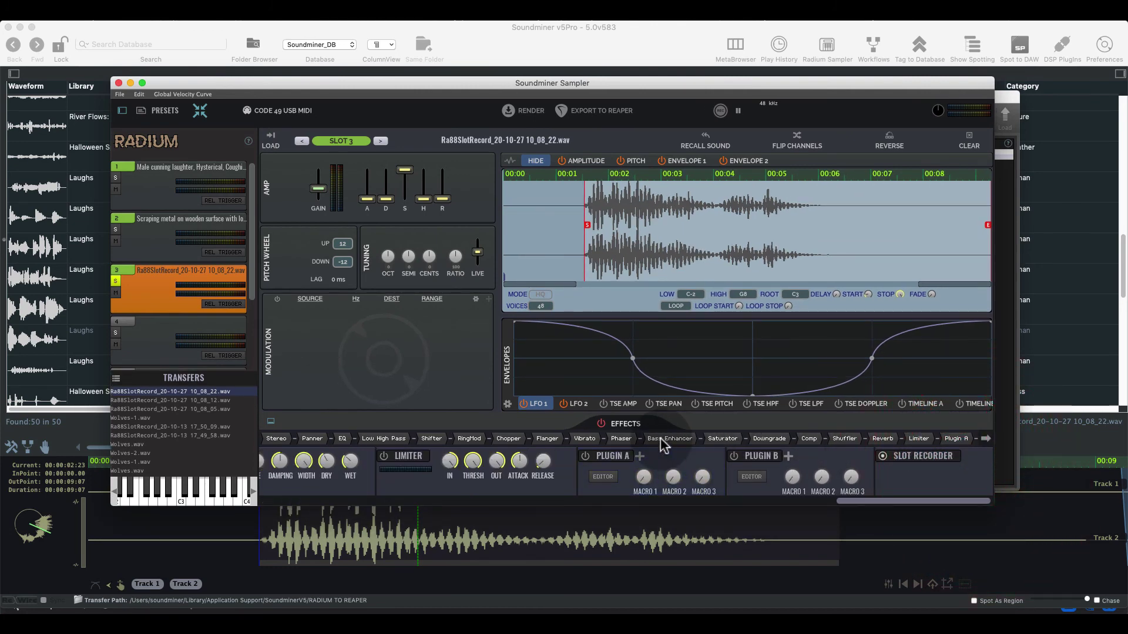
pyautogui.moveTo(554, 239); pyautogui.dragTo(562, 236)
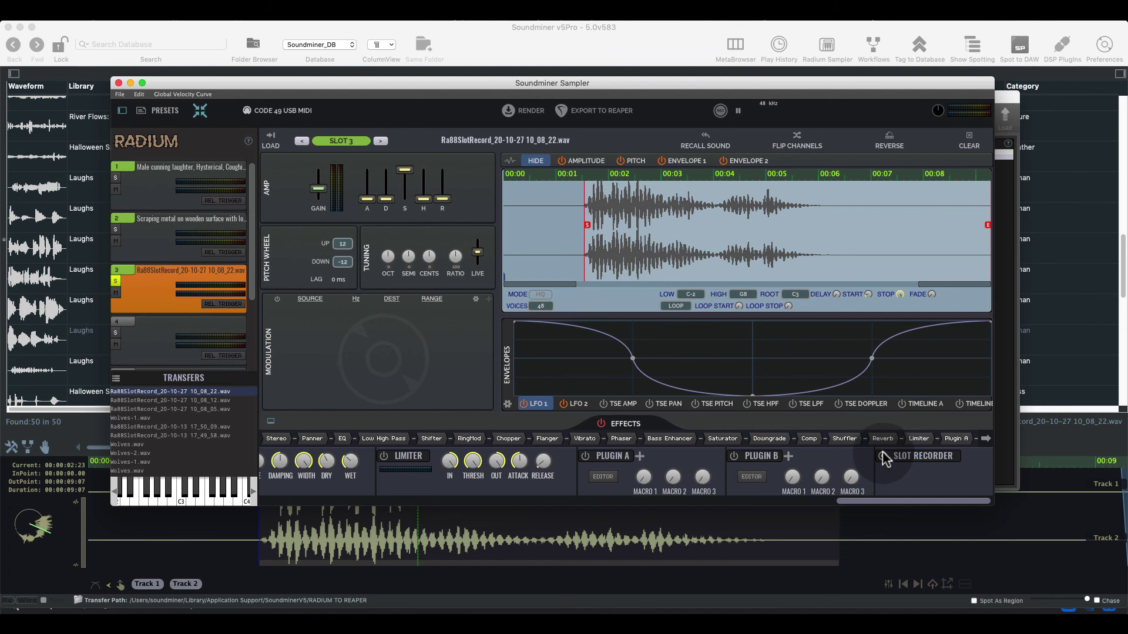
# Move slot 1's slot recorder ahead of Chopper, right after PhoenixVerb
pyautogui.click(148, 227)
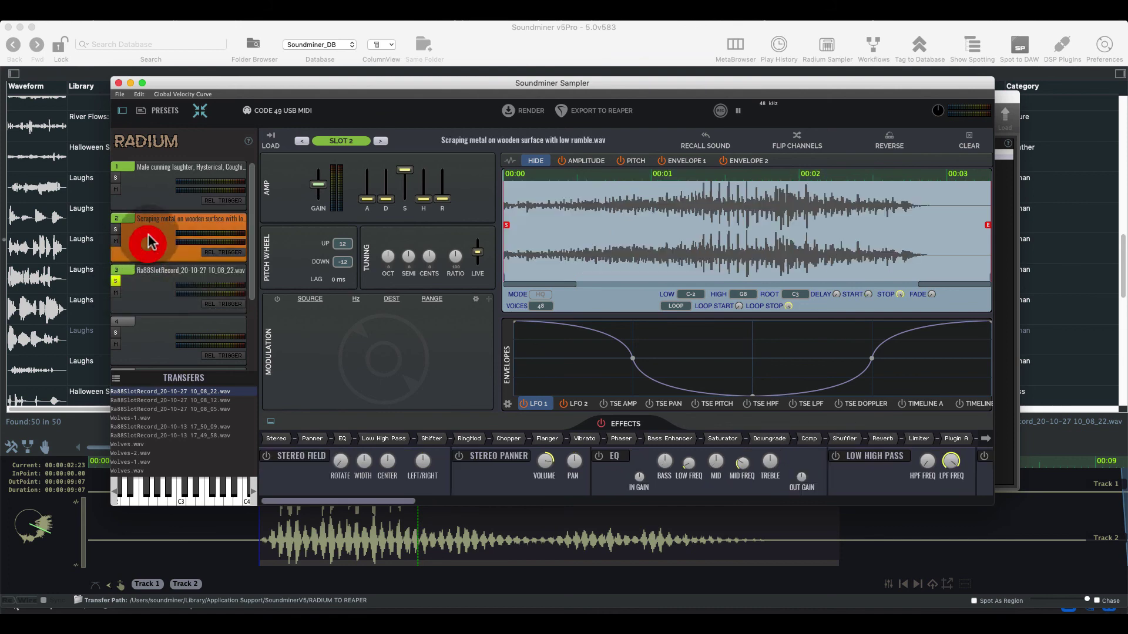
pyautogui.click(148, 188)
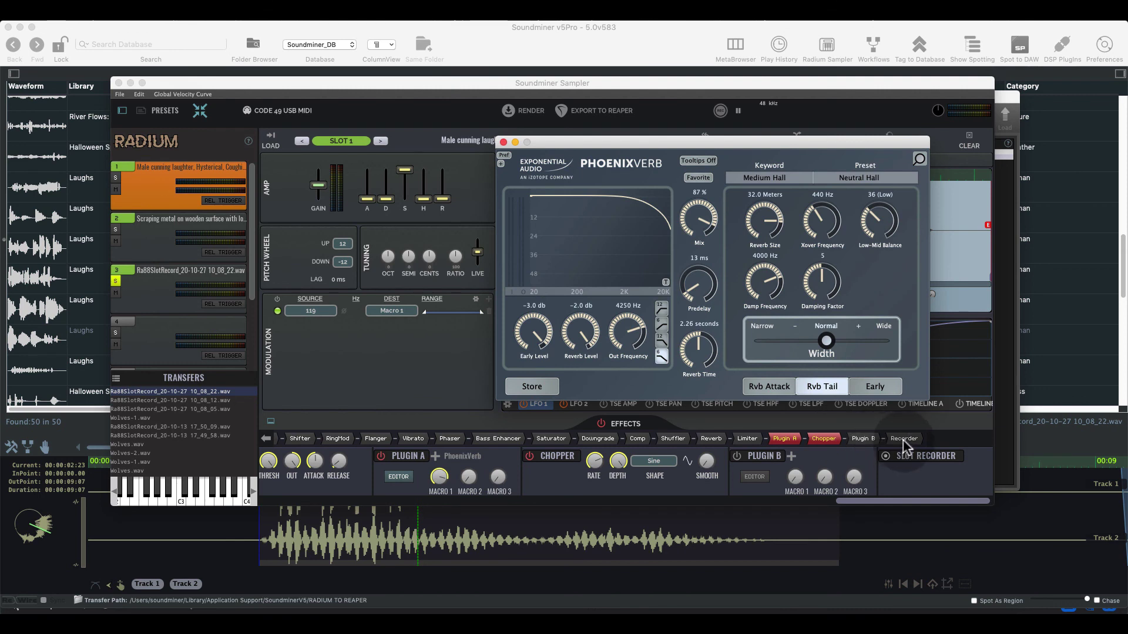
pyautogui.moveTo(906, 442); pyautogui.dragTo(816, 442)
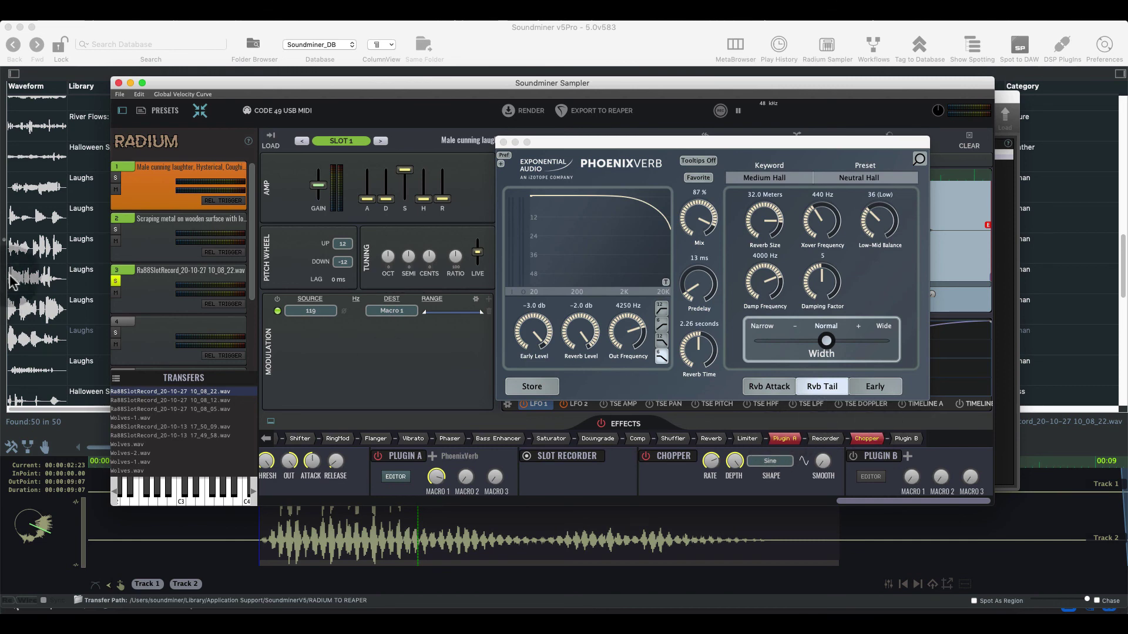
# Solo slot 3, then record a 3-second 10_10_20 take from slot 1's pre-Chopper signal
pyautogui.click(136, 284)
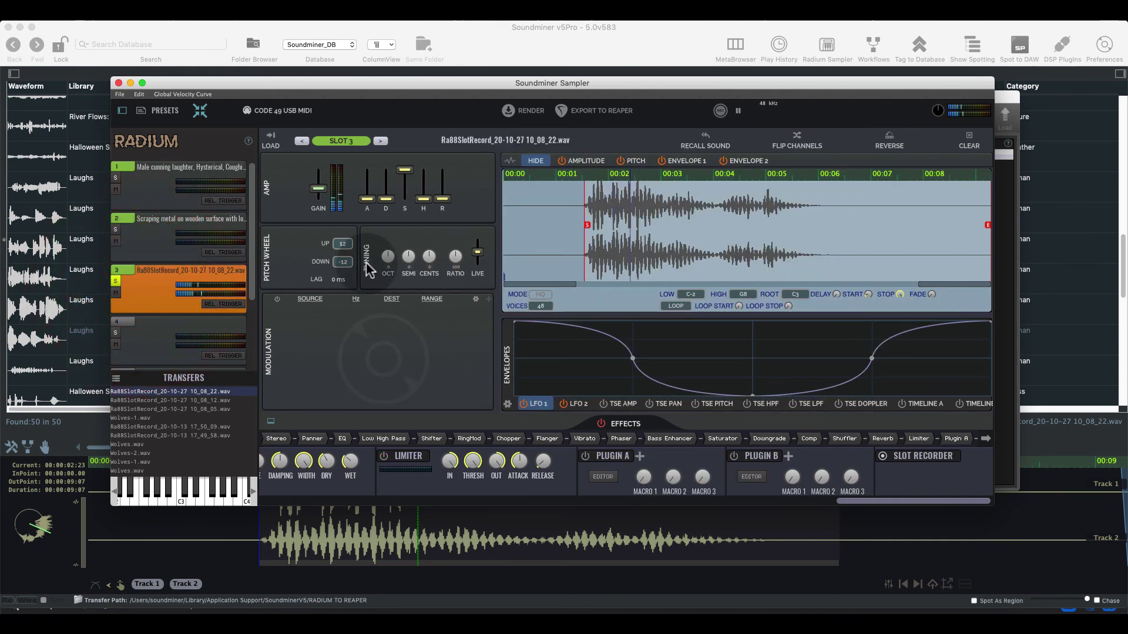
pyautogui.click(116, 282)
pyautogui.click(126, 181)
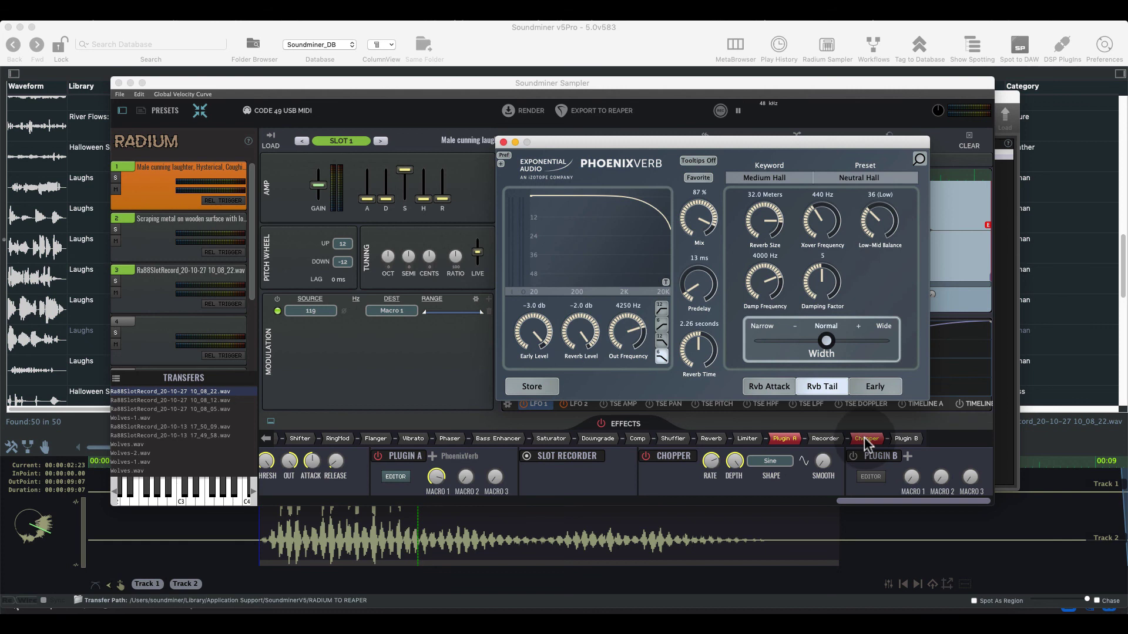
pyautogui.click(527, 458)
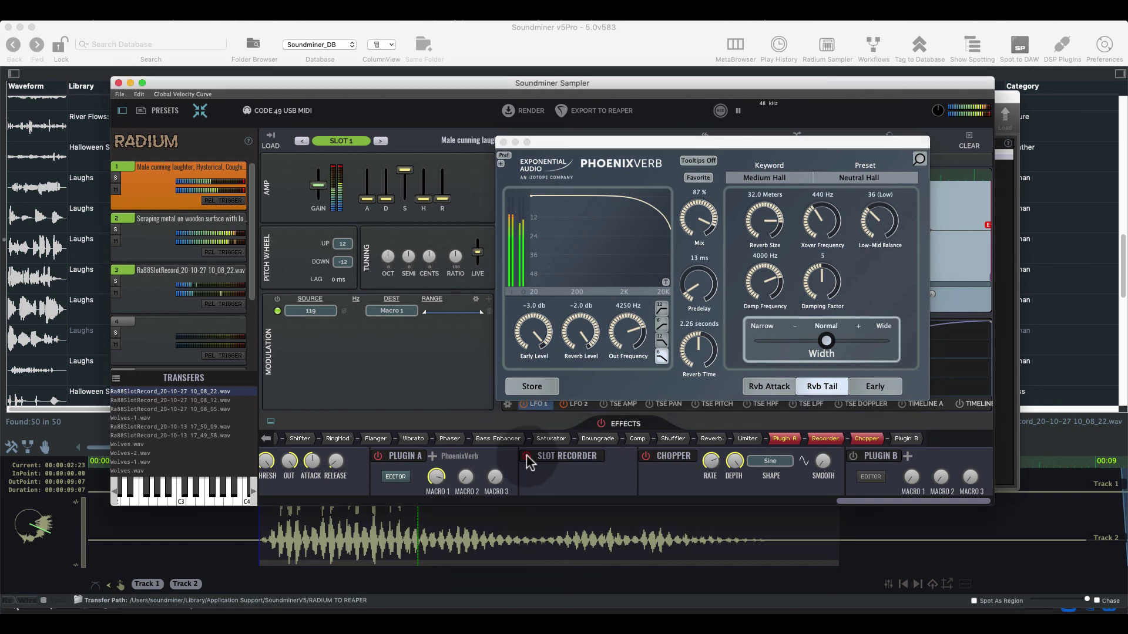
pyautogui.click(525, 458)
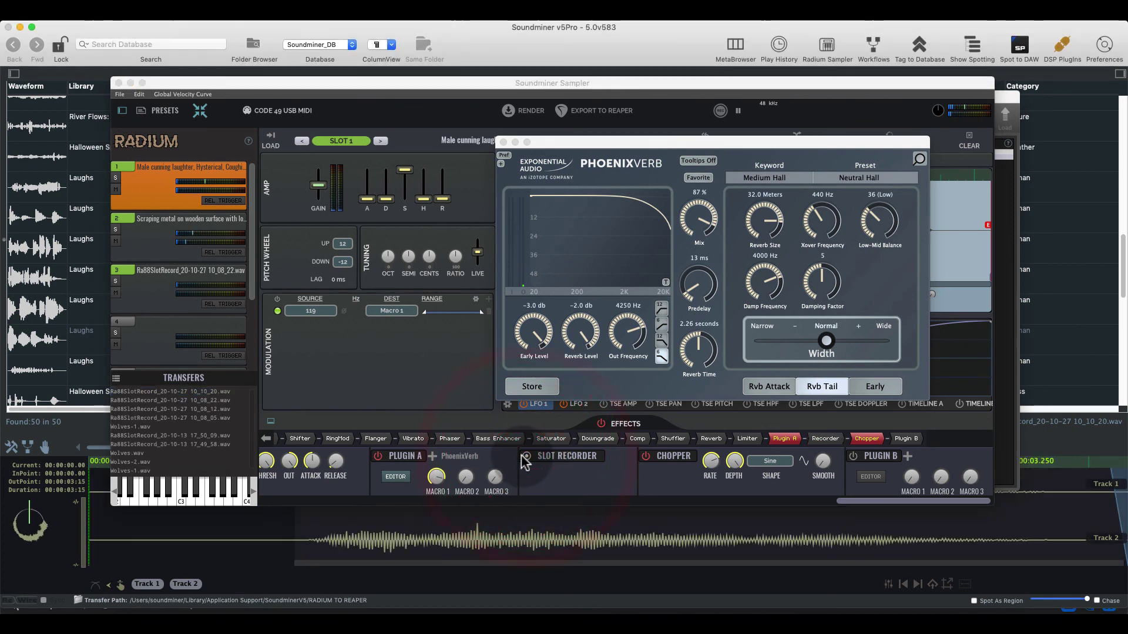
# Load RaBBSlotRecord 10_10_20.wav into slot 4, solo it, and set its start to 0.6 seconds
pyautogui.click(164, 393)
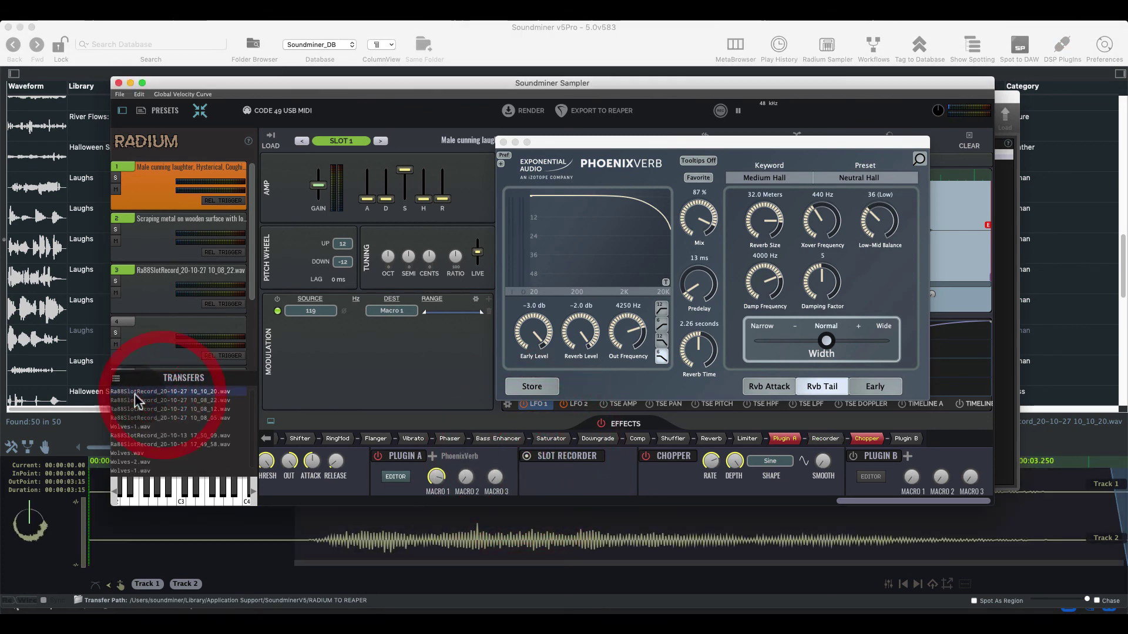
pyautogui.moveTo(135, 393); pyautogui.dragTo(153, 340)
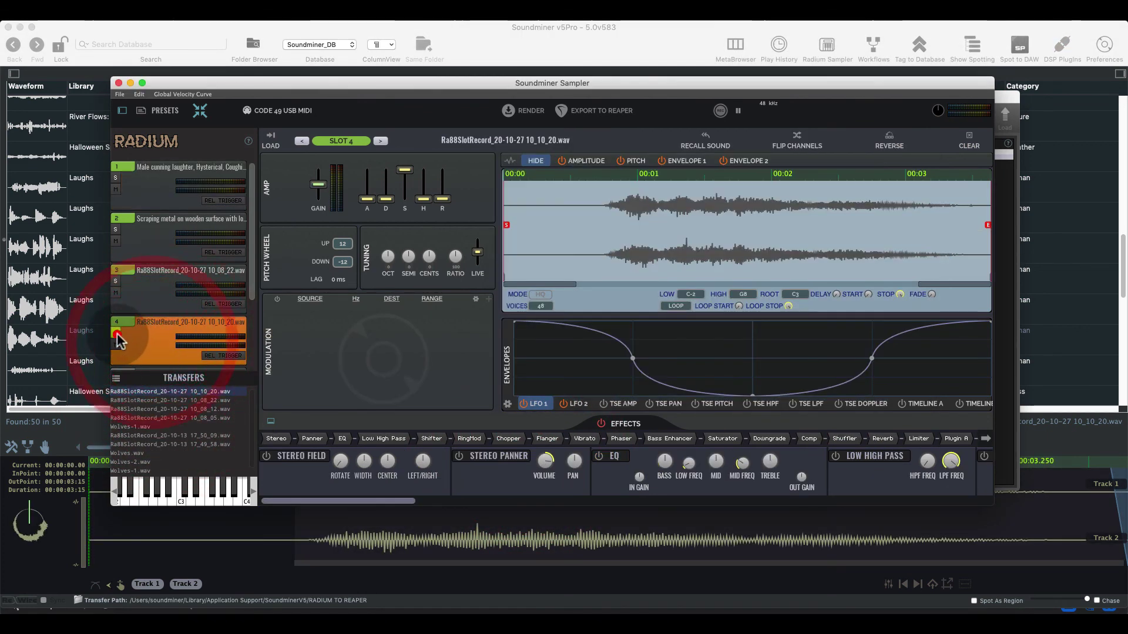
pyautogui.click(116, 333)
pyautogui.moveTo(506, 225); pyautogui.dragTo(587, 229)
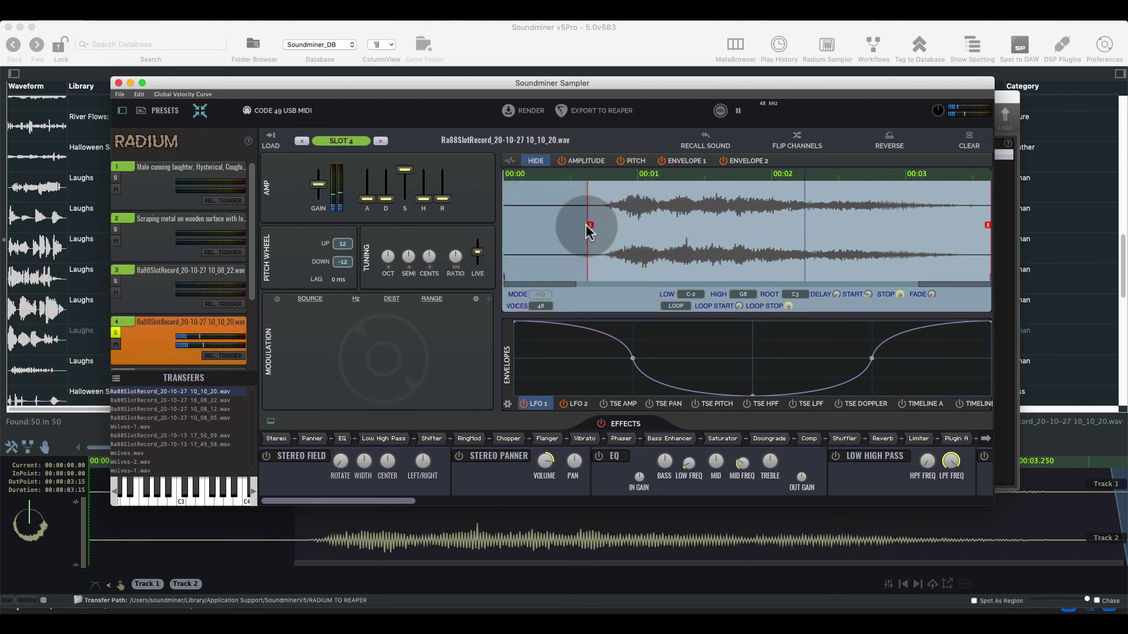